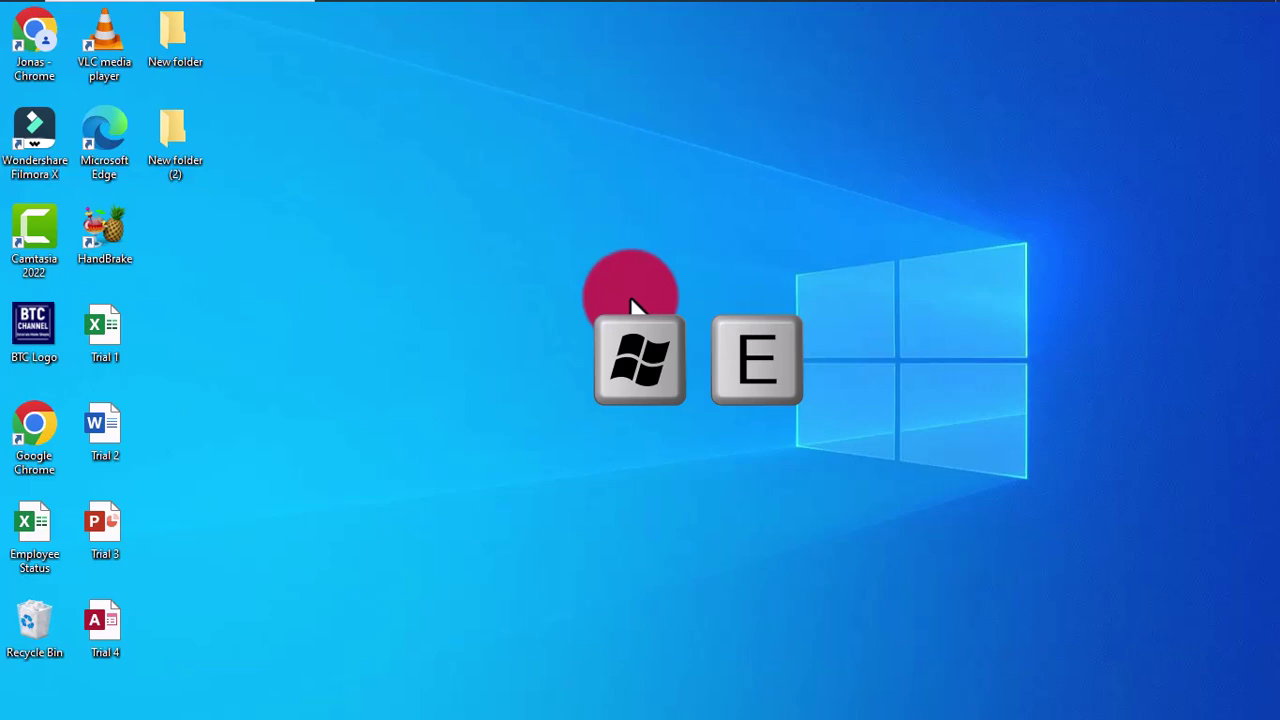
Open a File Explorer window and display the Pictures folder.
mouse_move(629, 14)
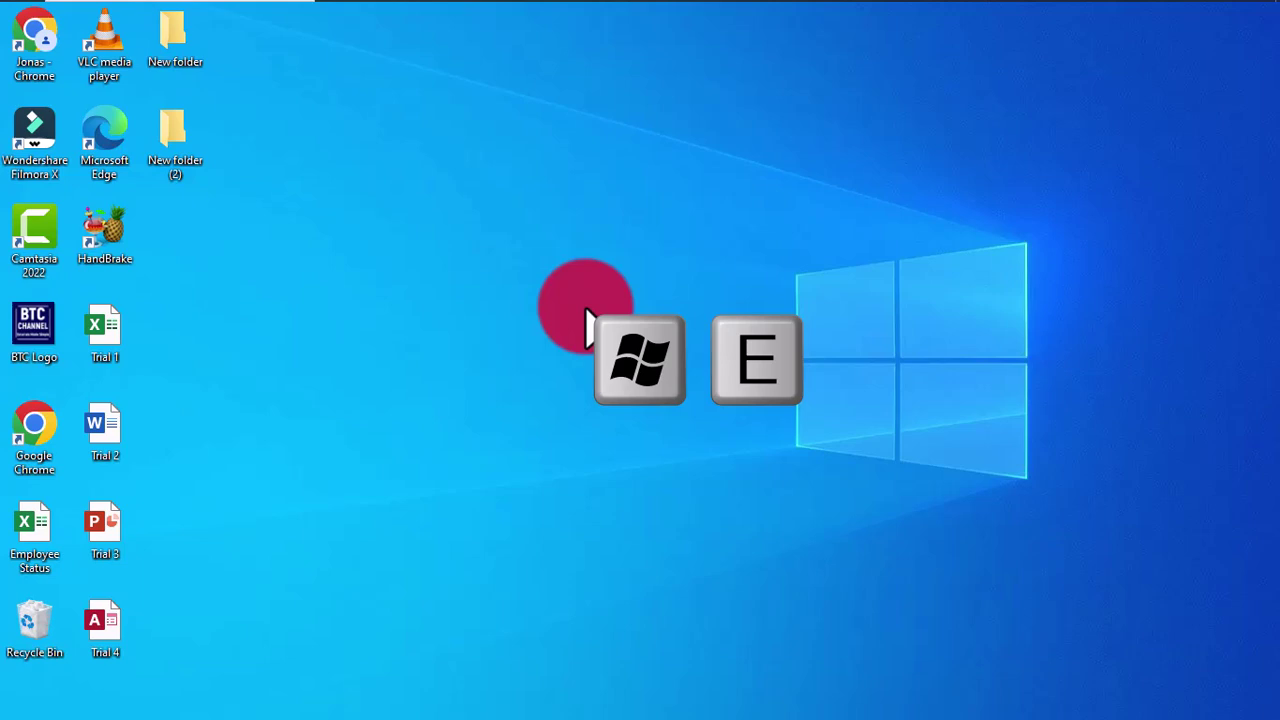
key(super+e)
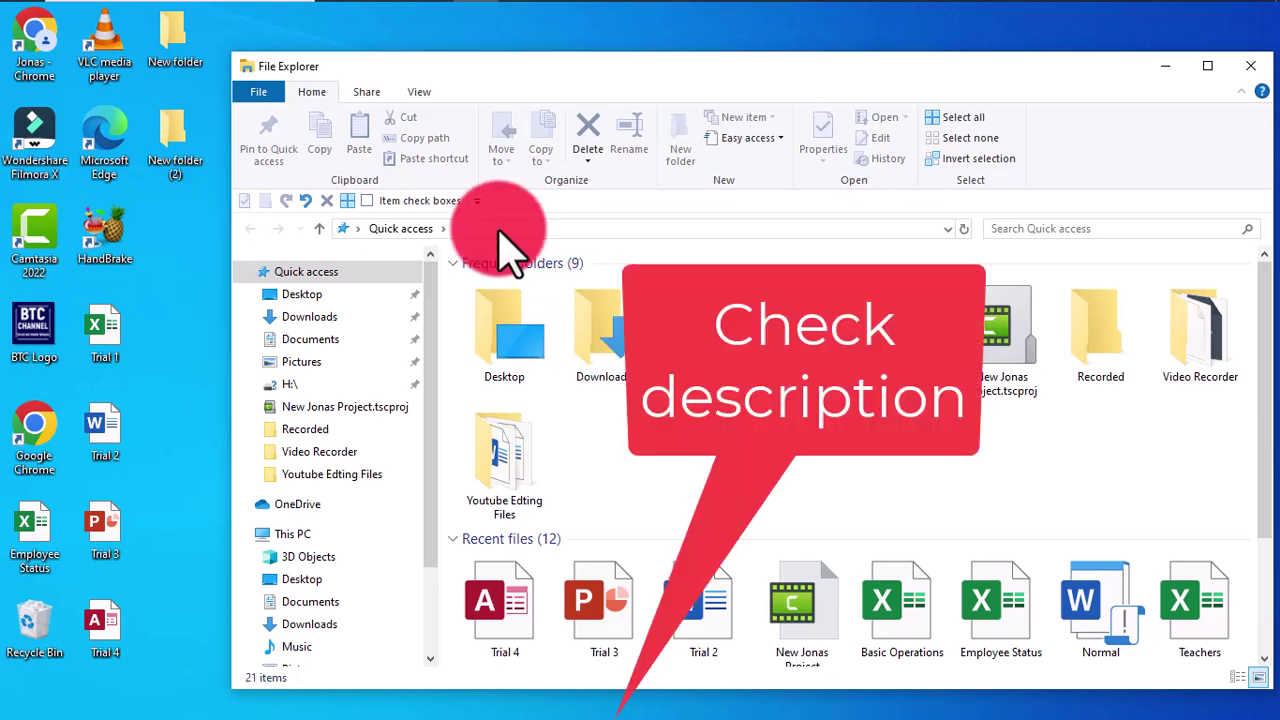
drag(673, 78, 672, 65)
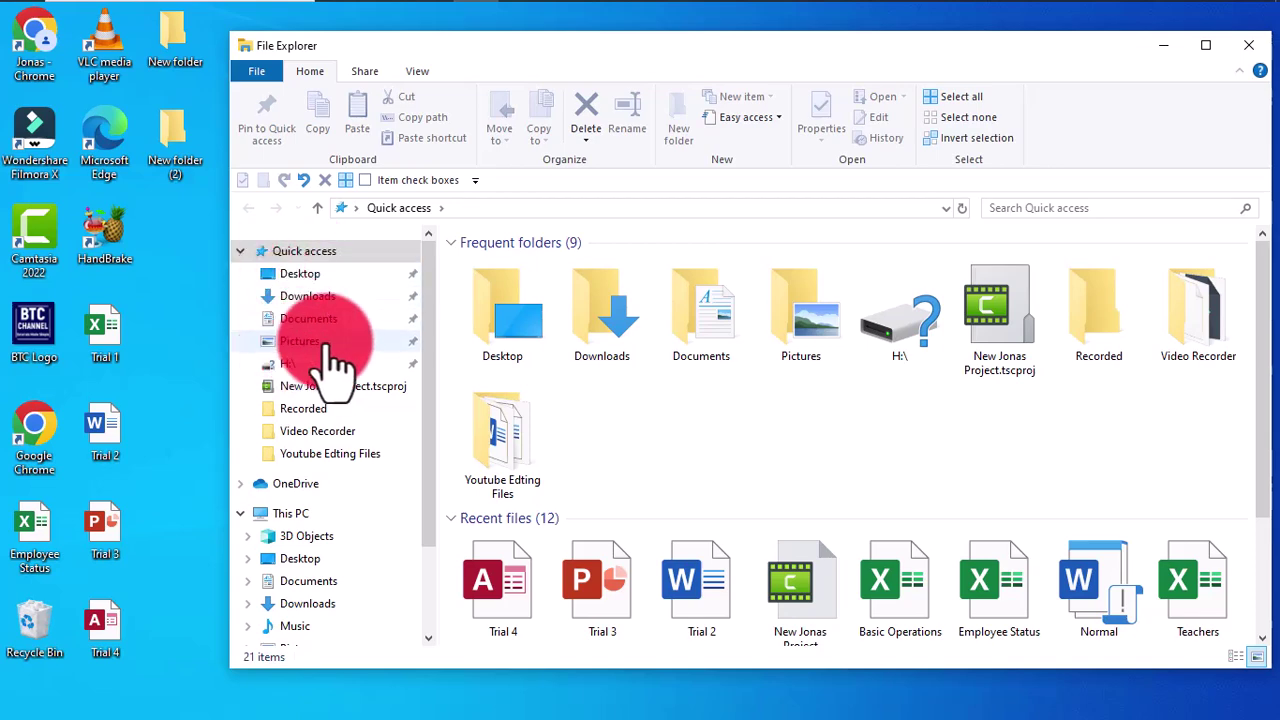
click(326, 343)
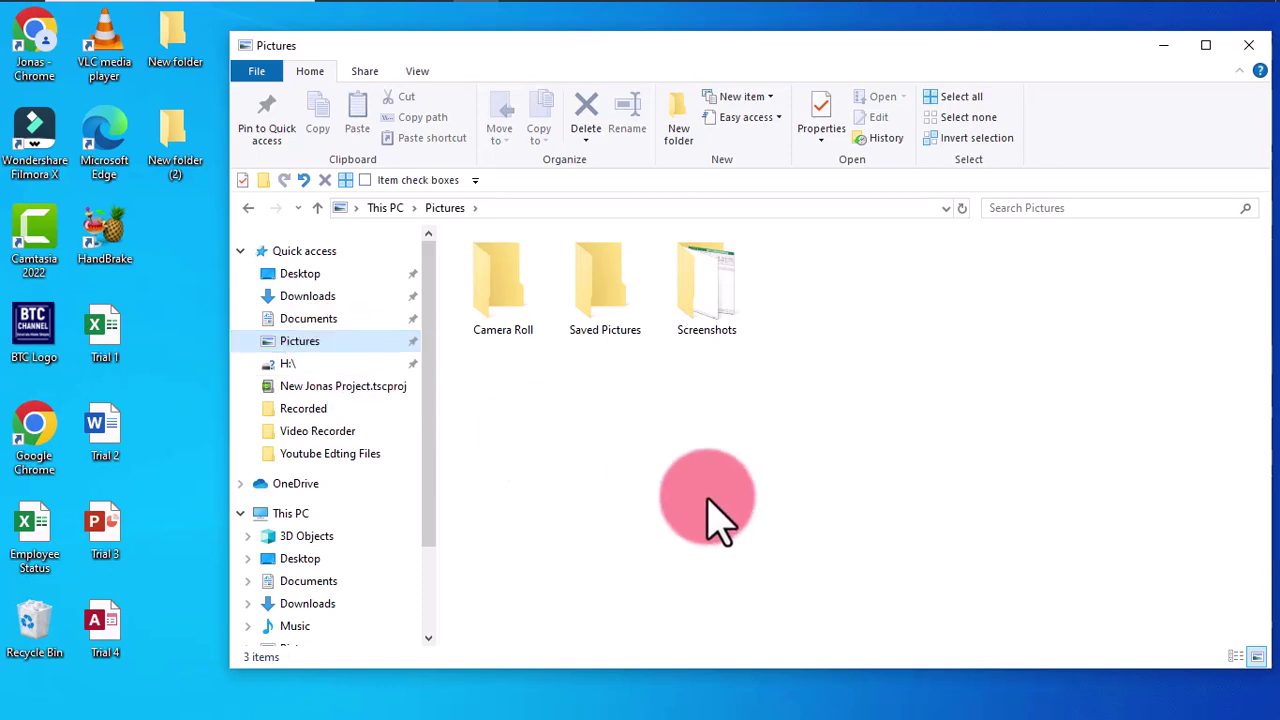
Cut the Trial 1 Excel file from the desktop and paste it into the Pictures folder.
click(108, 338)
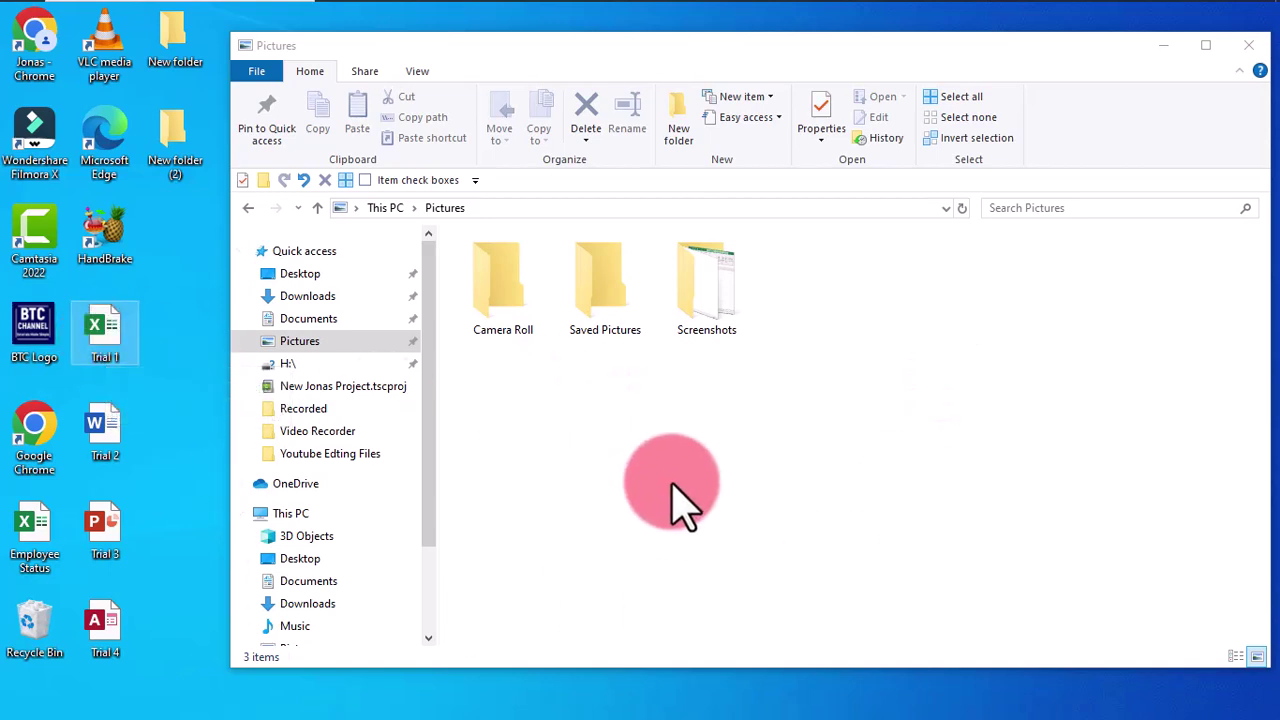
key(ctrl+x)
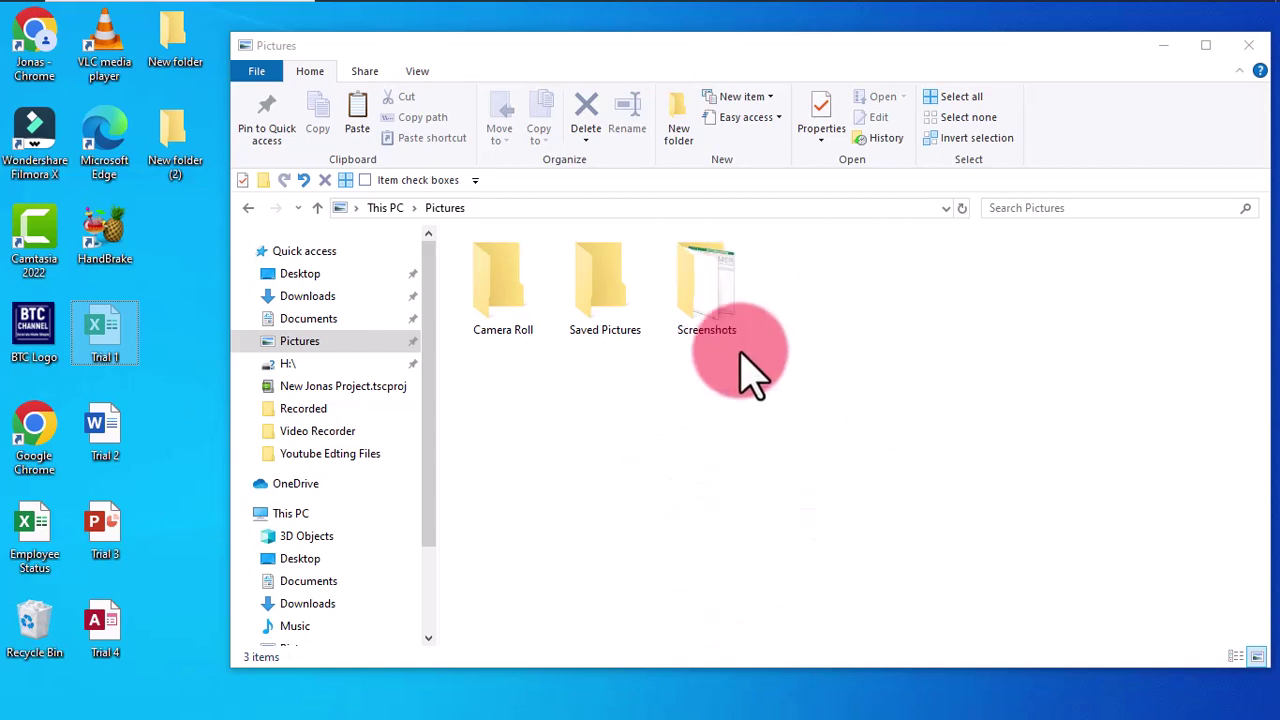
key(ctrl+v)
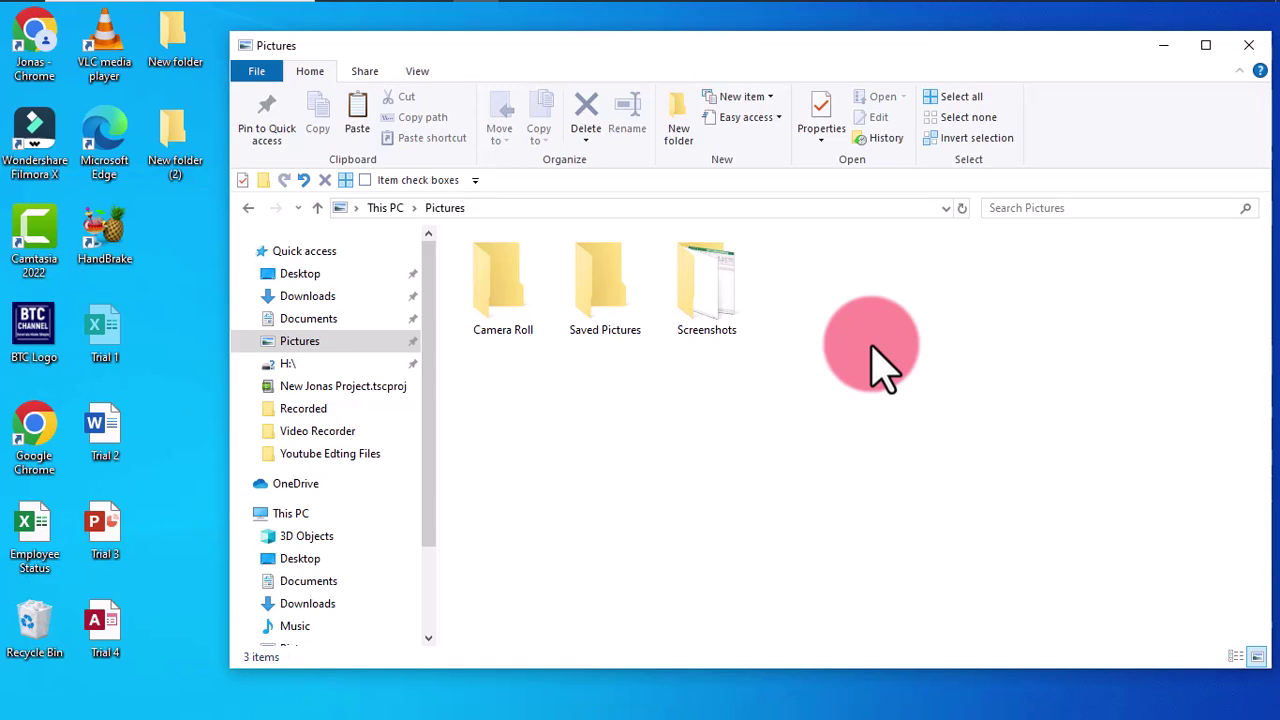
key(ctrl+v)
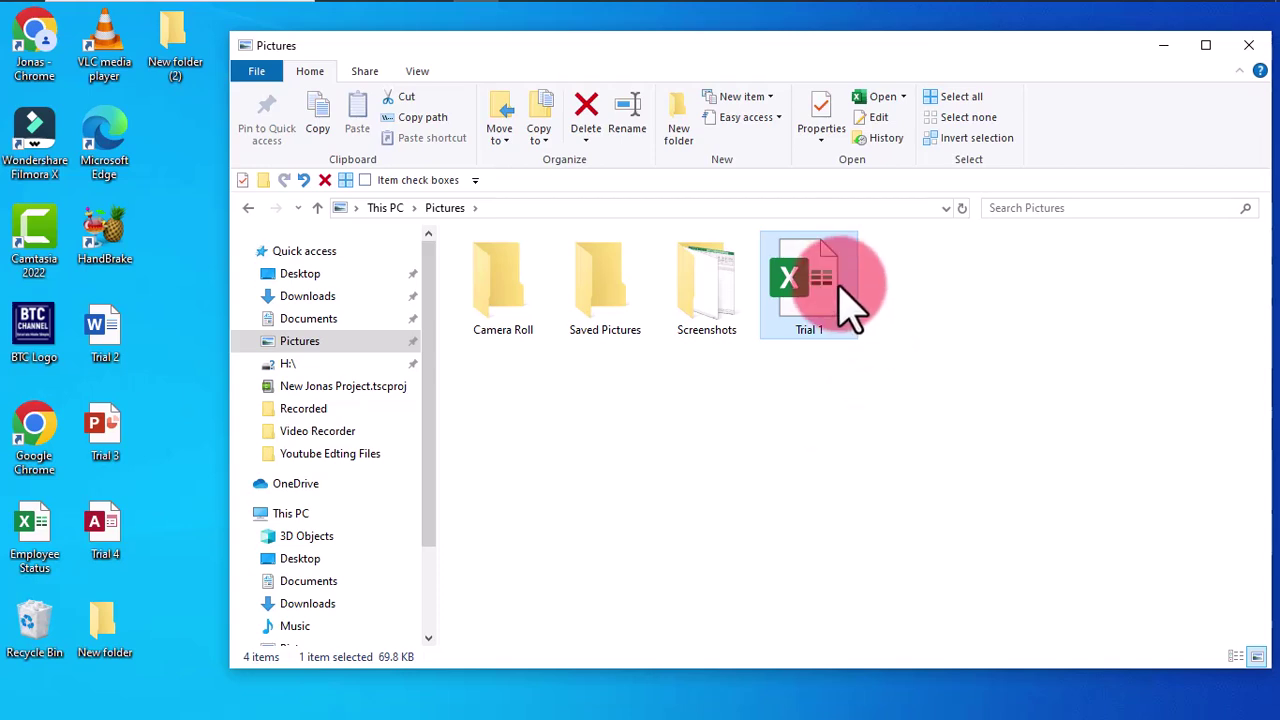
Move New folder (2) from the desktop into the Pictures folder by cutting and pasting it.
click(168, 38)
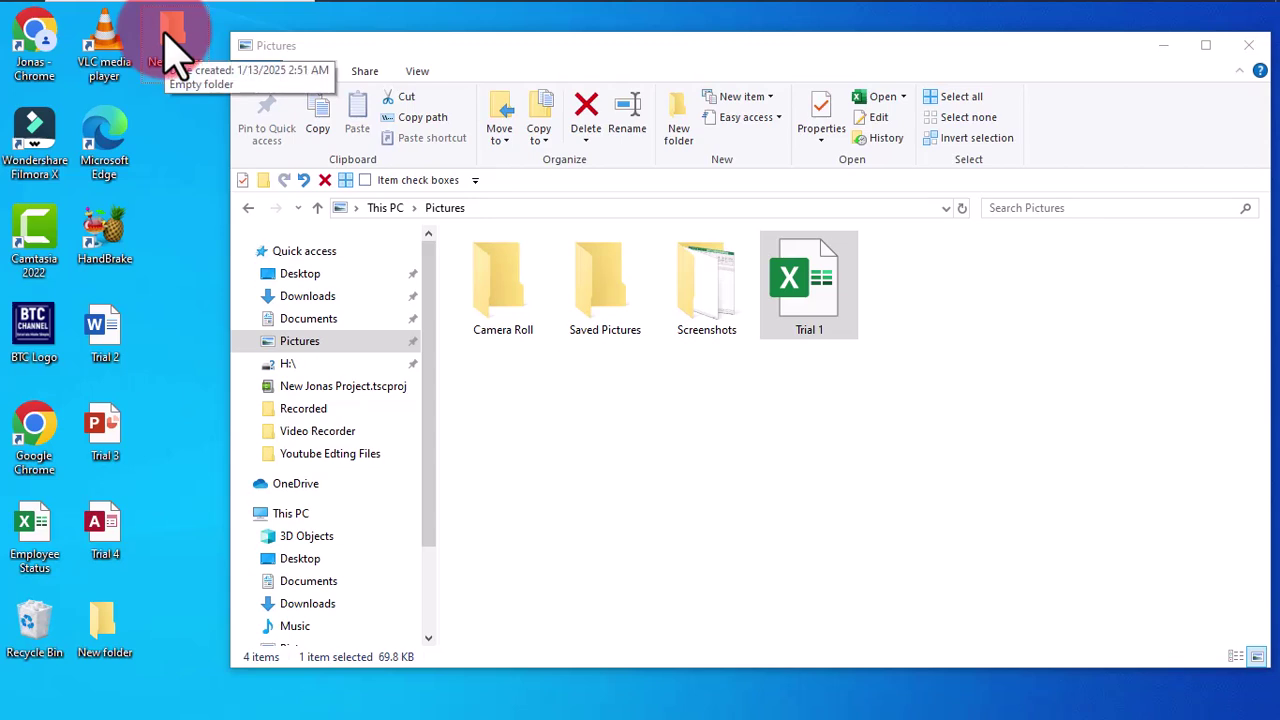
click(729, 457)
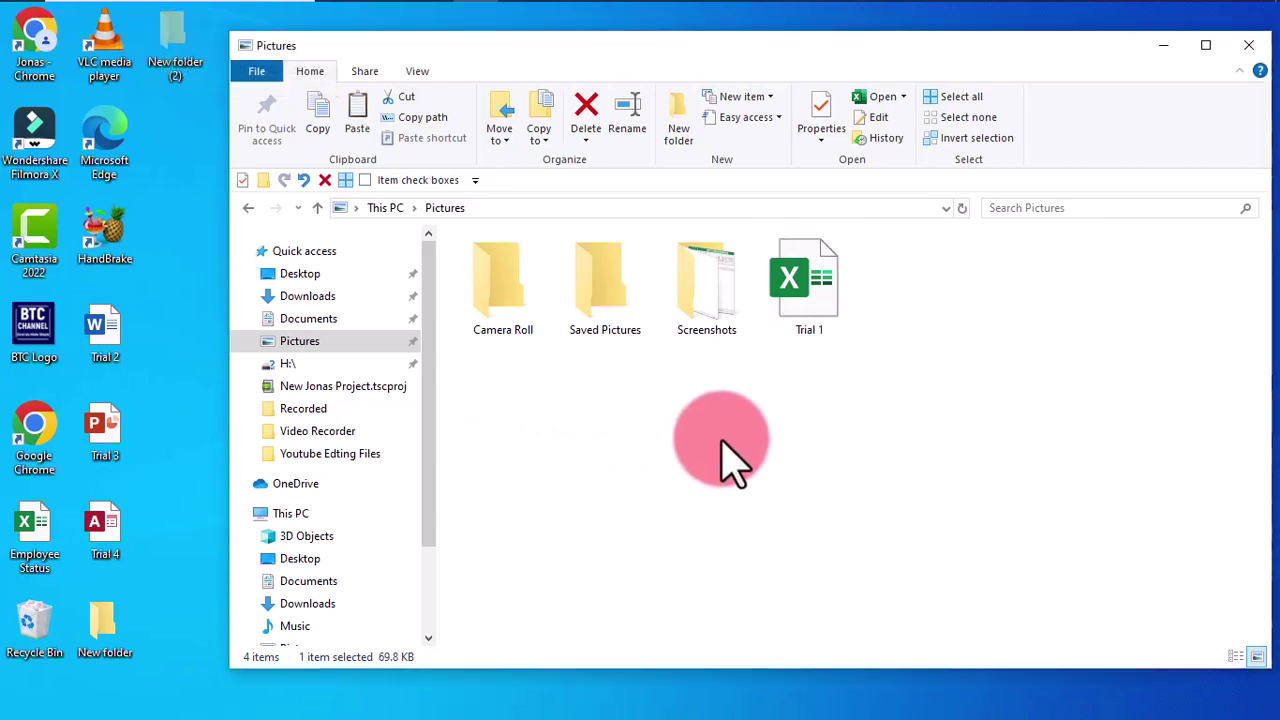
key(ctrl+v)
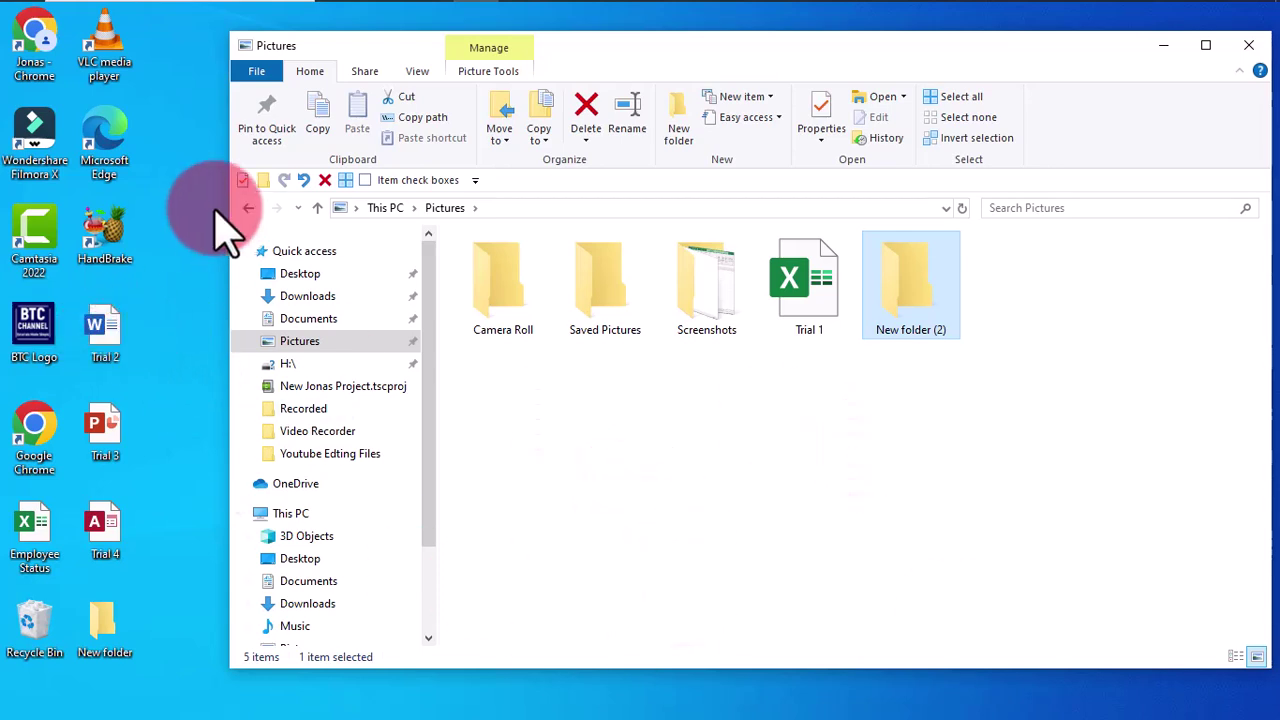
Cut the Trial 2 Word file from the desktop and paste it into the Pictures folder.
click(105, 335)
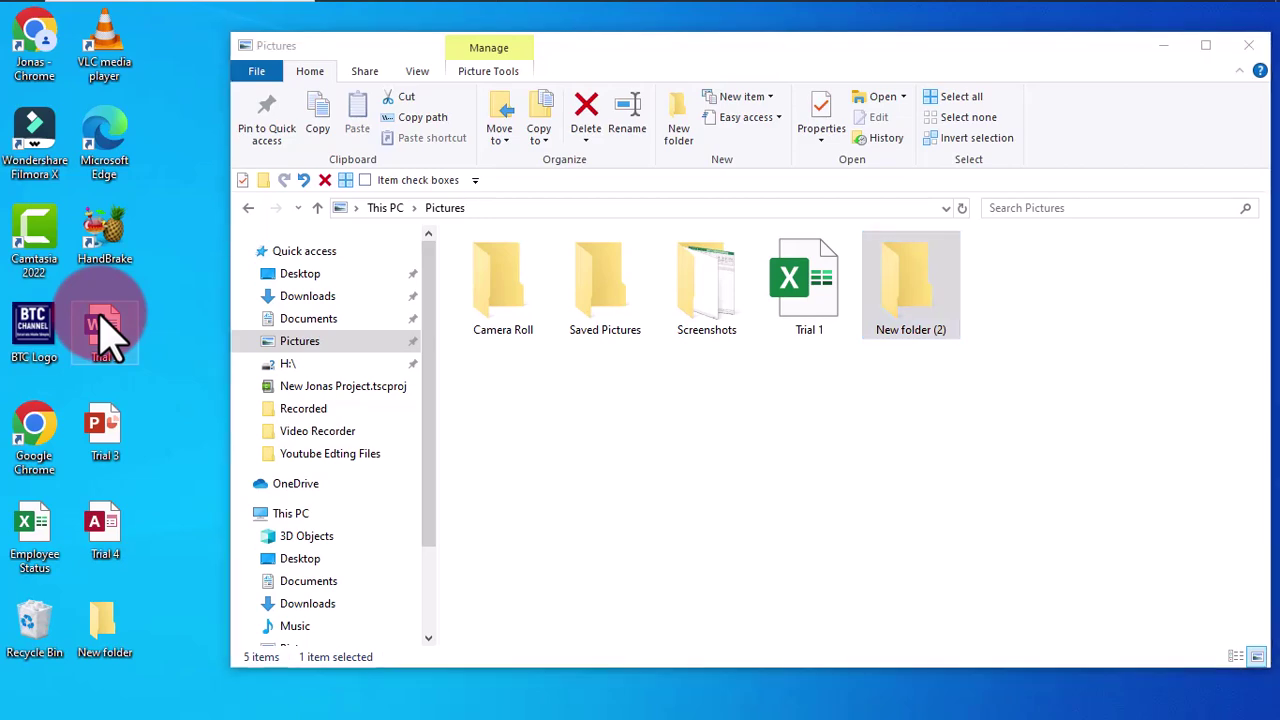
right_click(103, 333)
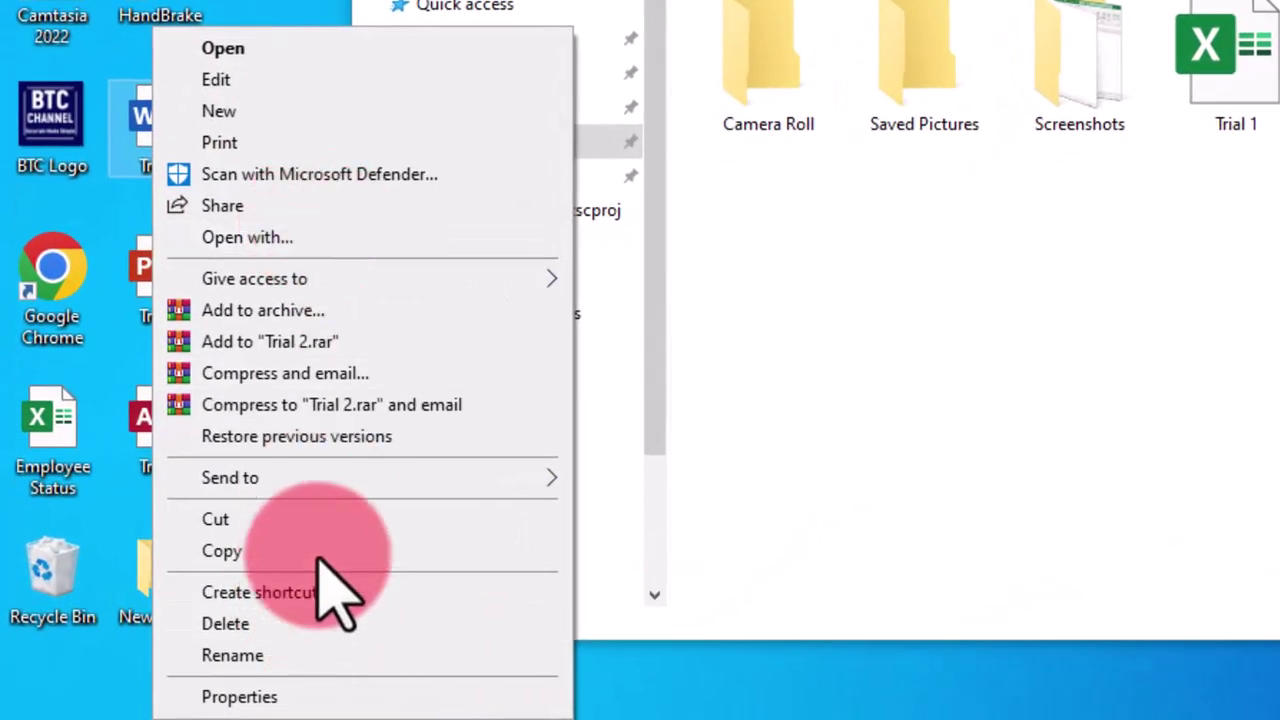
click(320, 519)
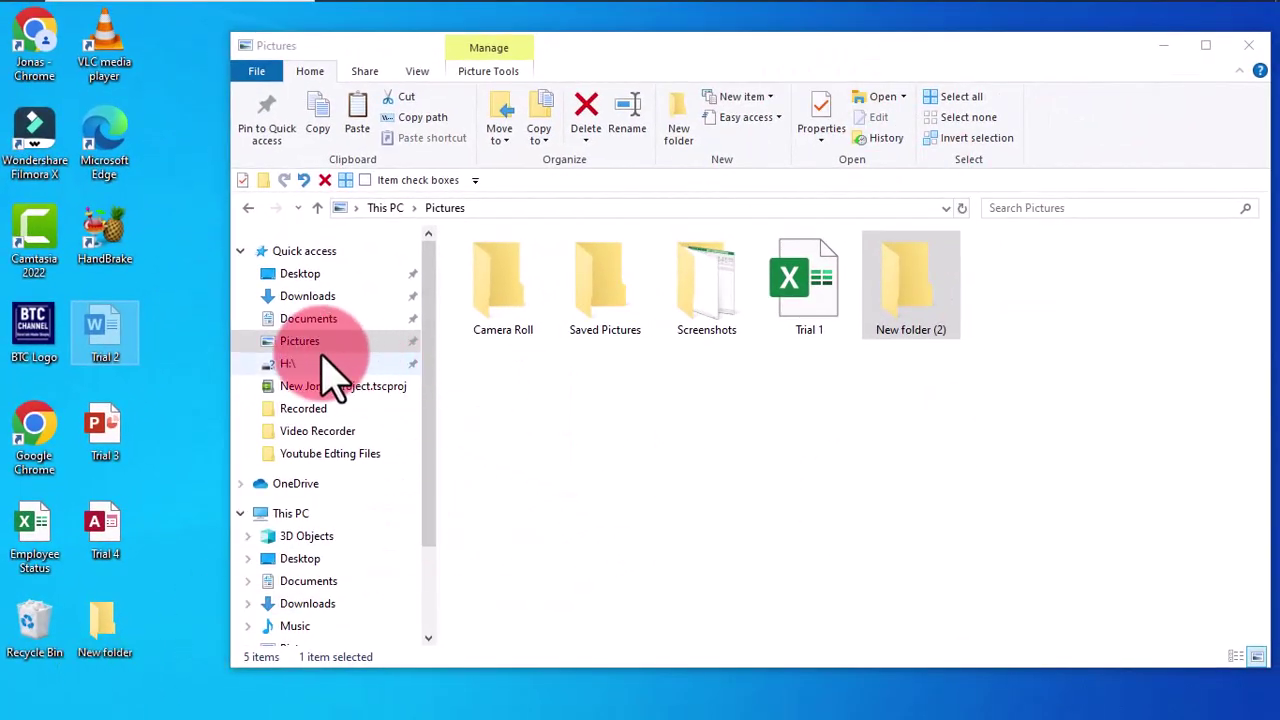
click(675, 452)
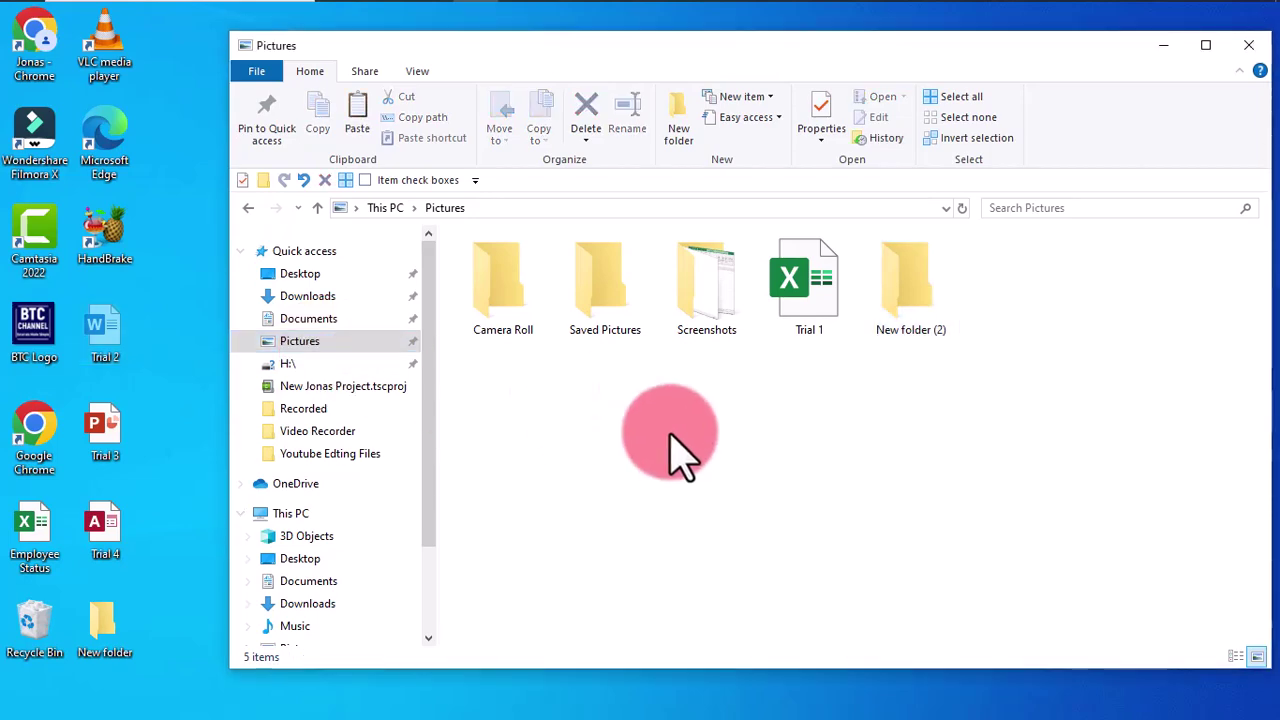
right_click(672, 440)
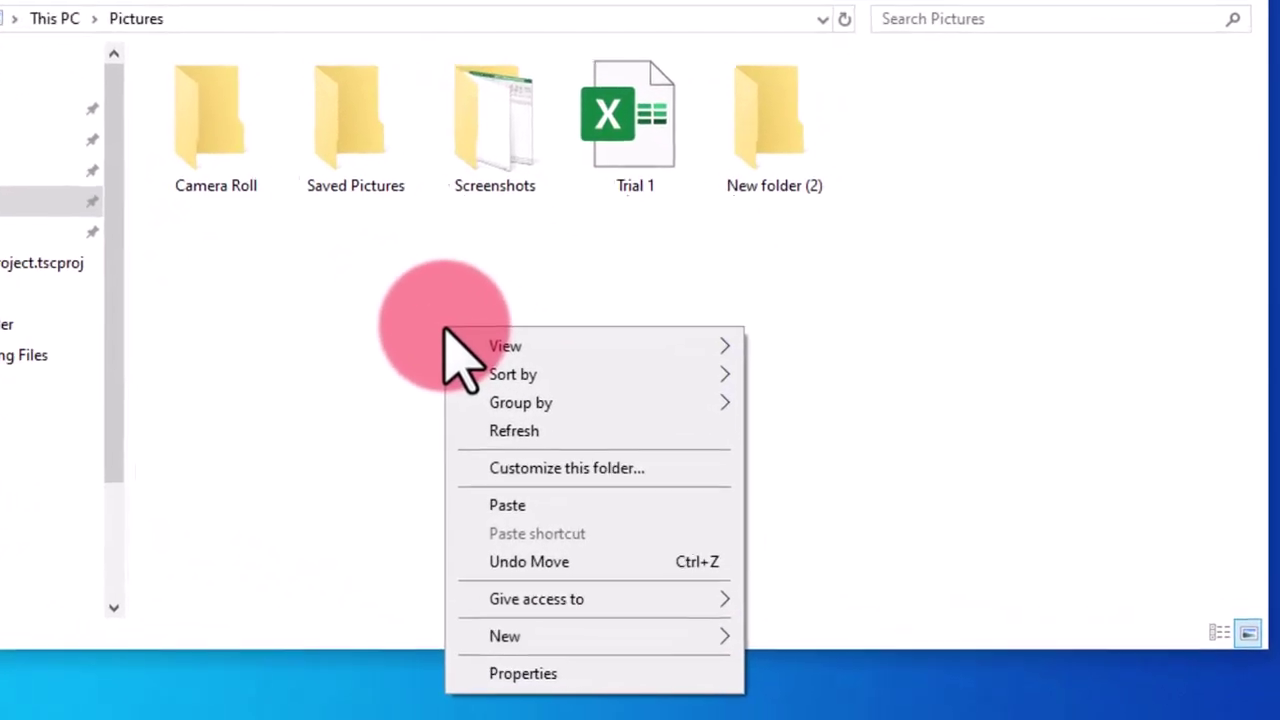
click(504, 500)
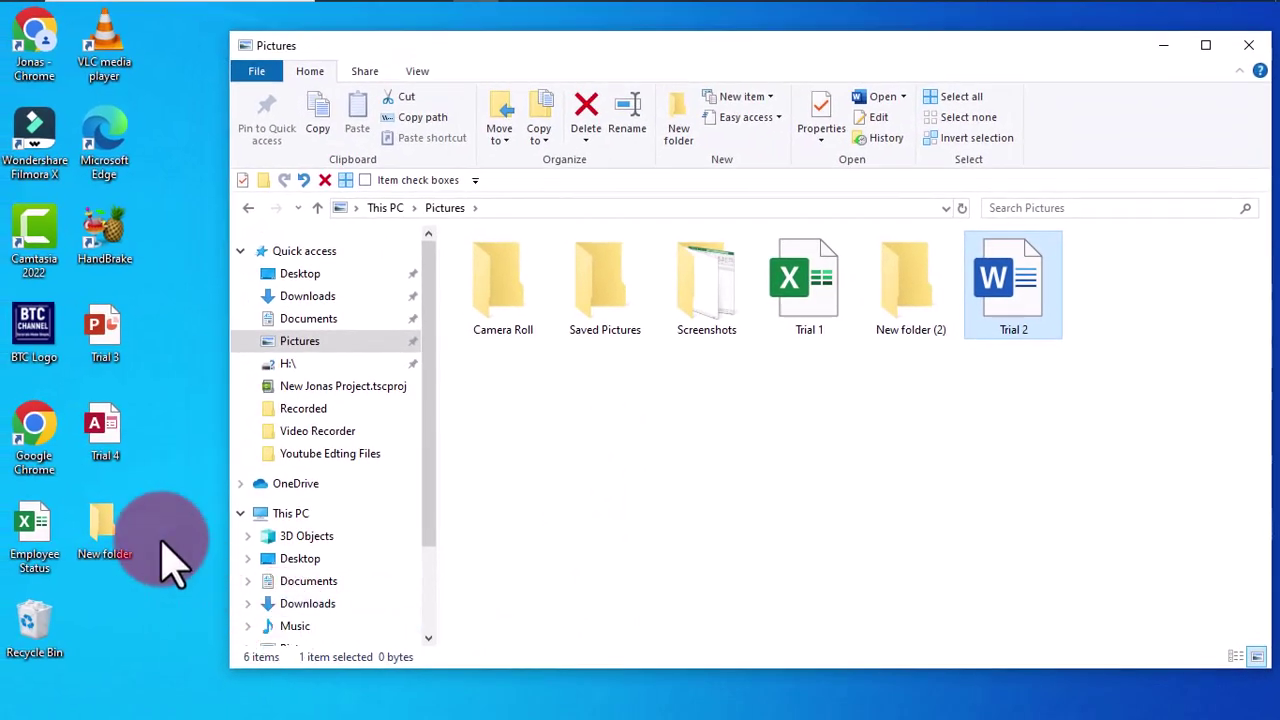
Cut Trial 4 and New folder together from the desktop, paste them into Pictures, and undo the move.
click(113, 521)
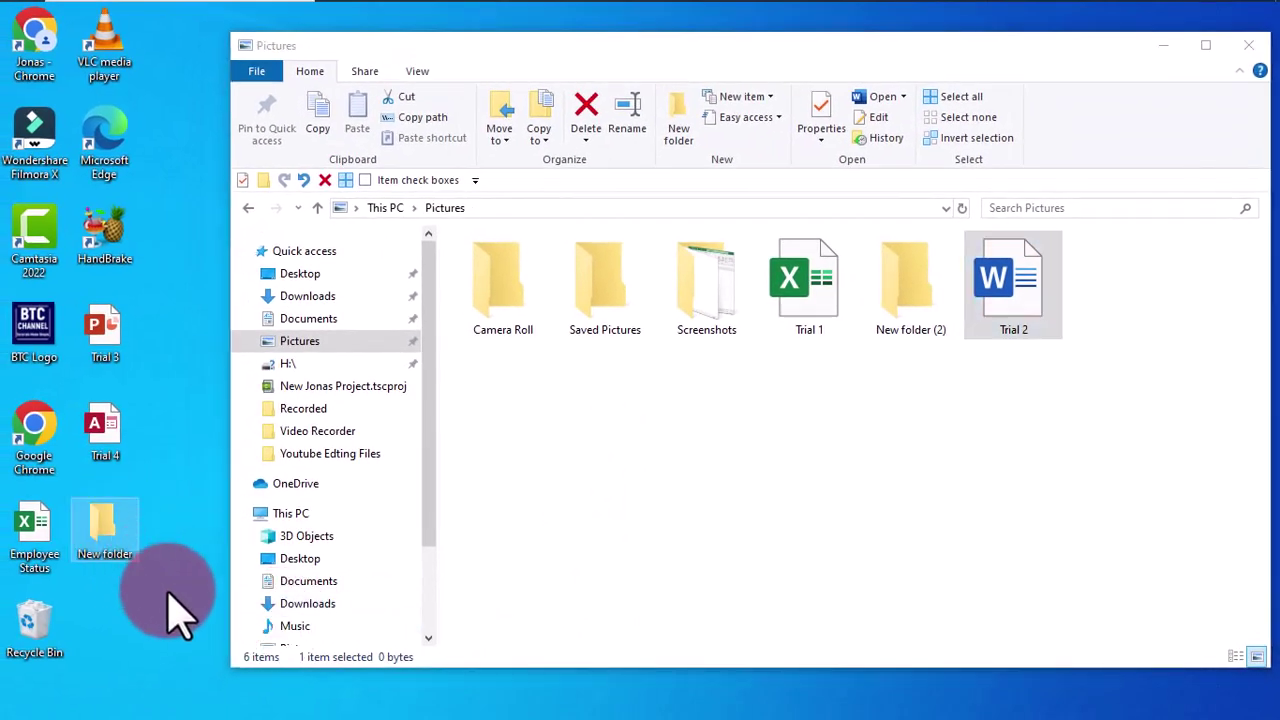
key(ctrl)
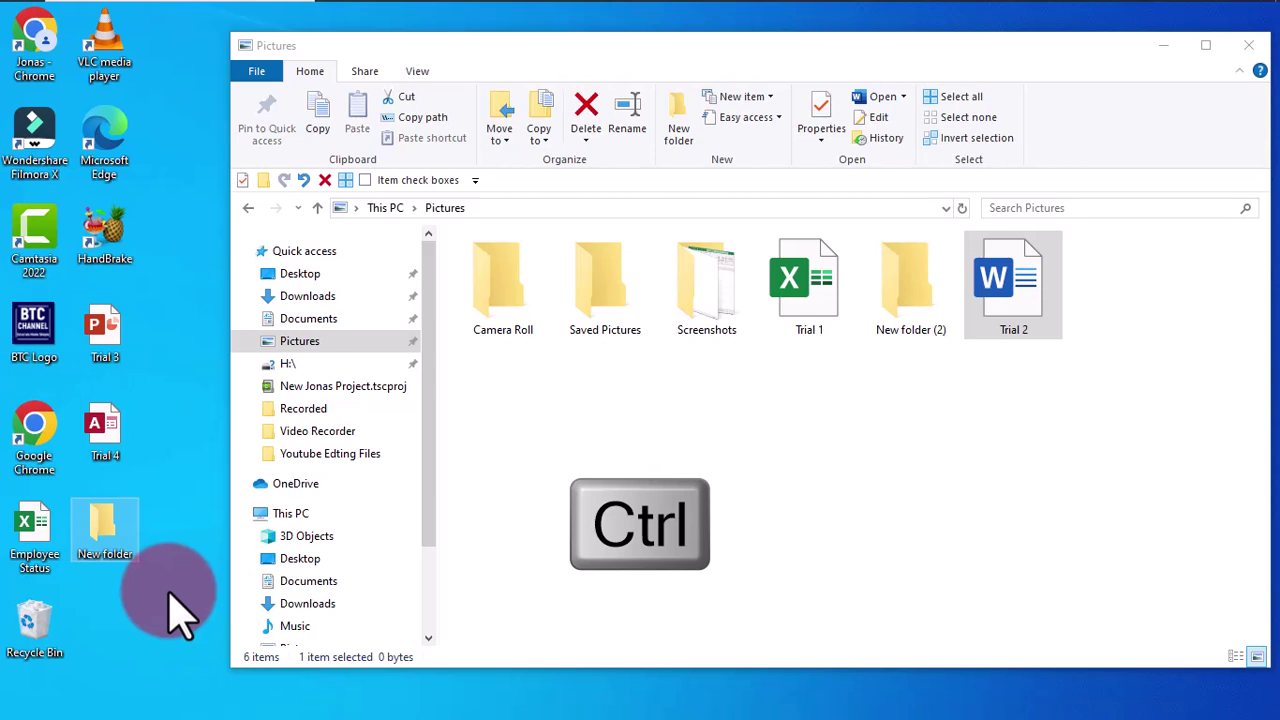
ctrl+click(106, 446)
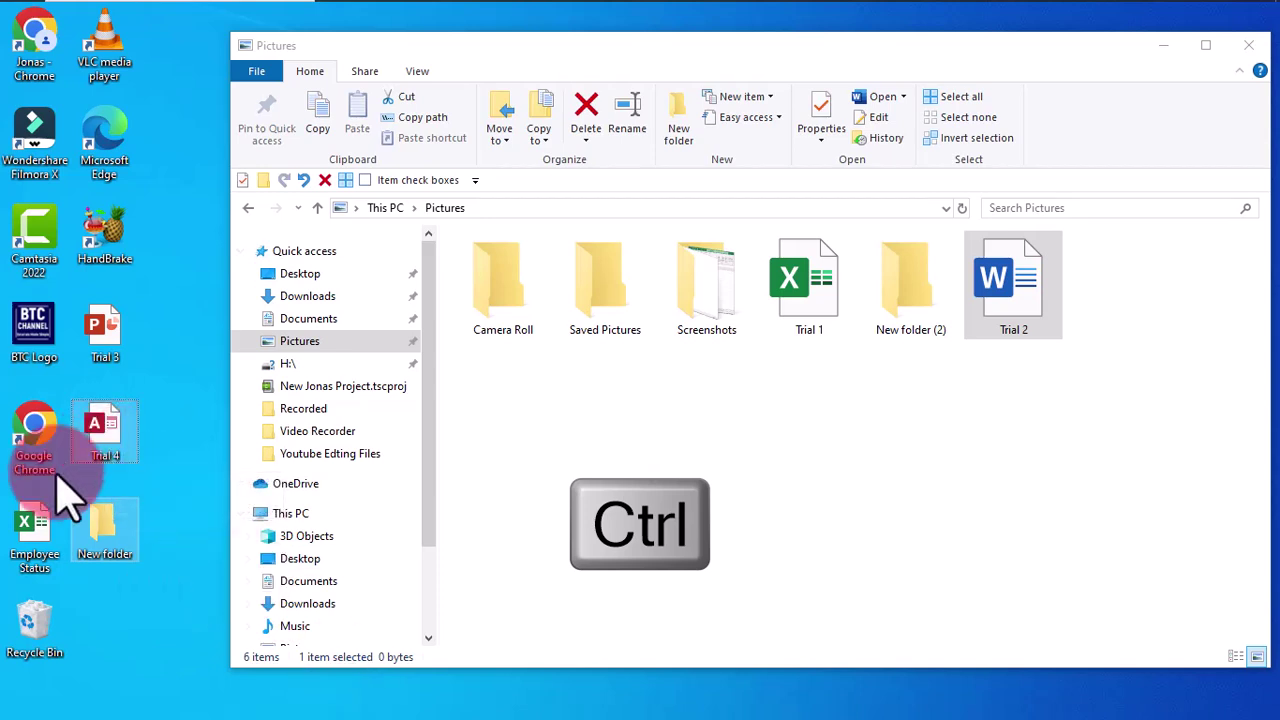
right_click(106, 446)
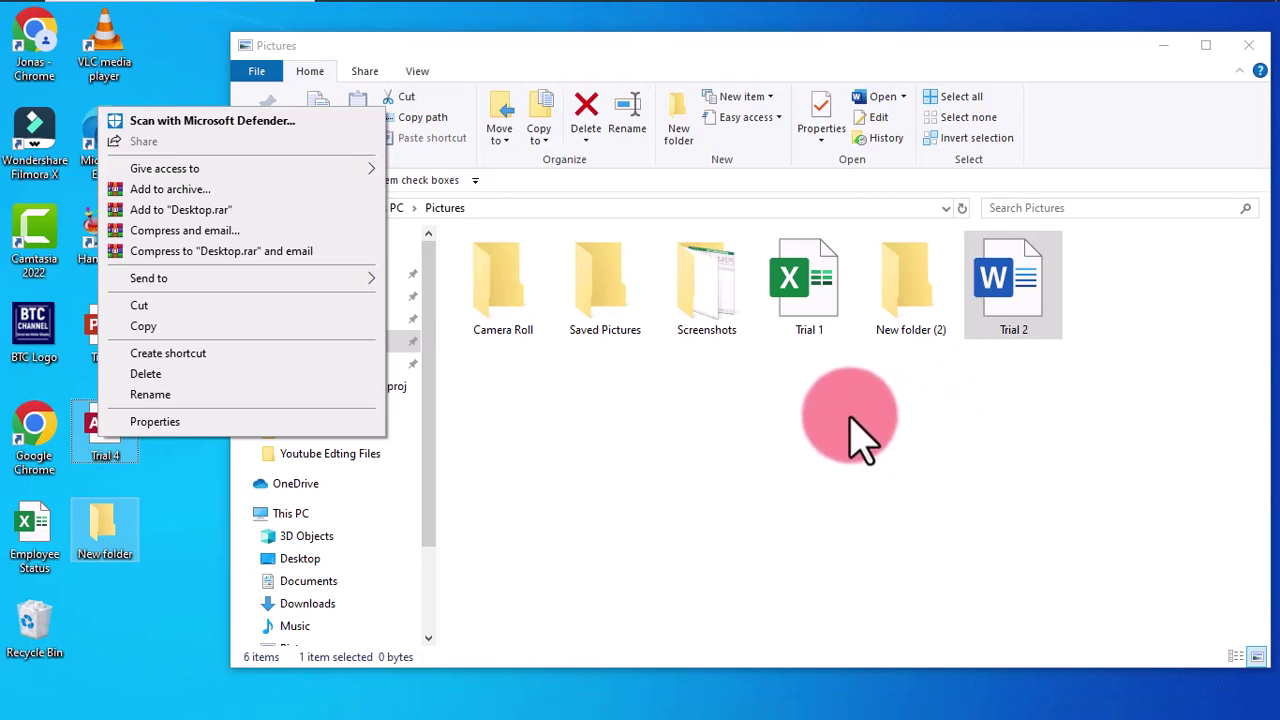
click(160, 306)
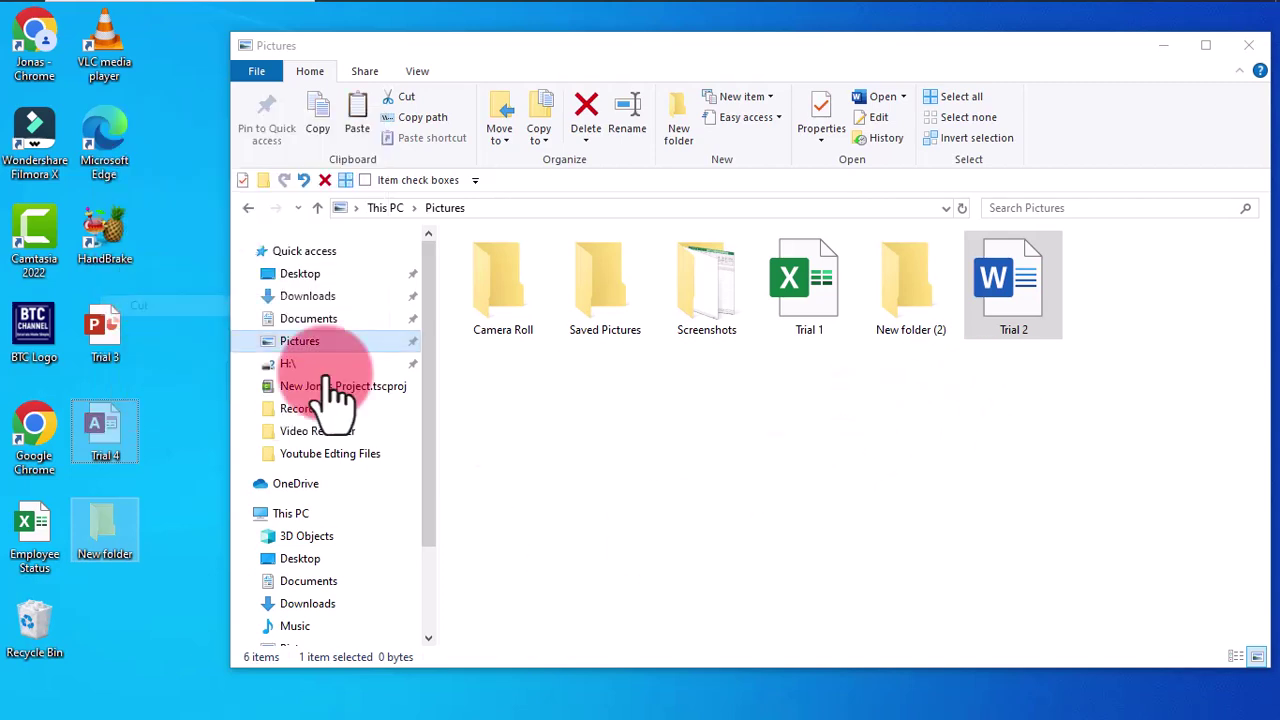
click(687, 390)
right_click(688, 390)
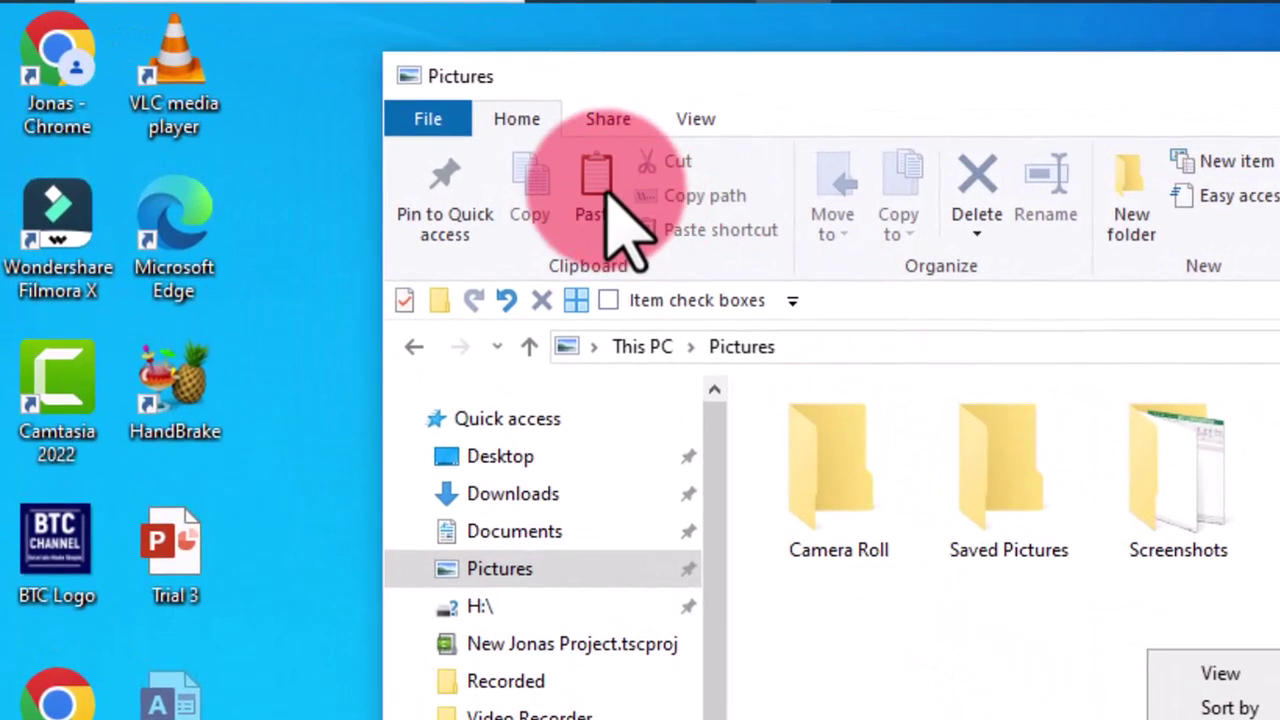
click(517, 120)
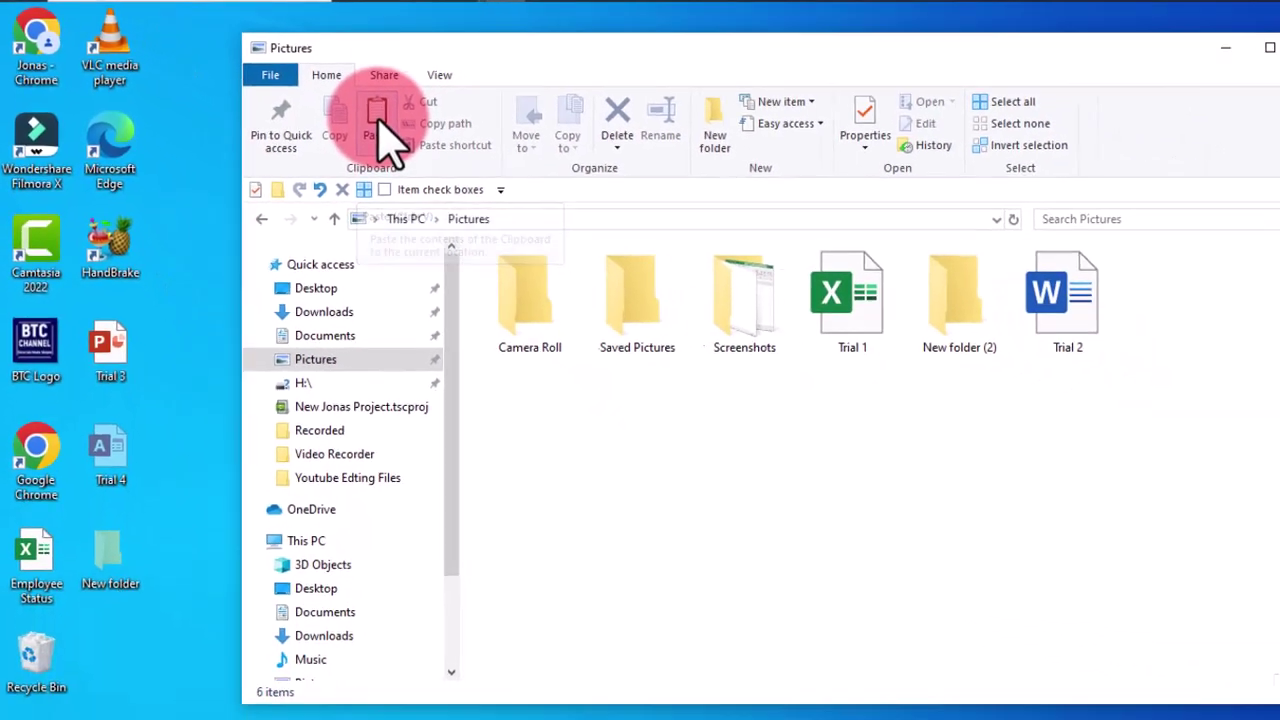
click(380, 126)
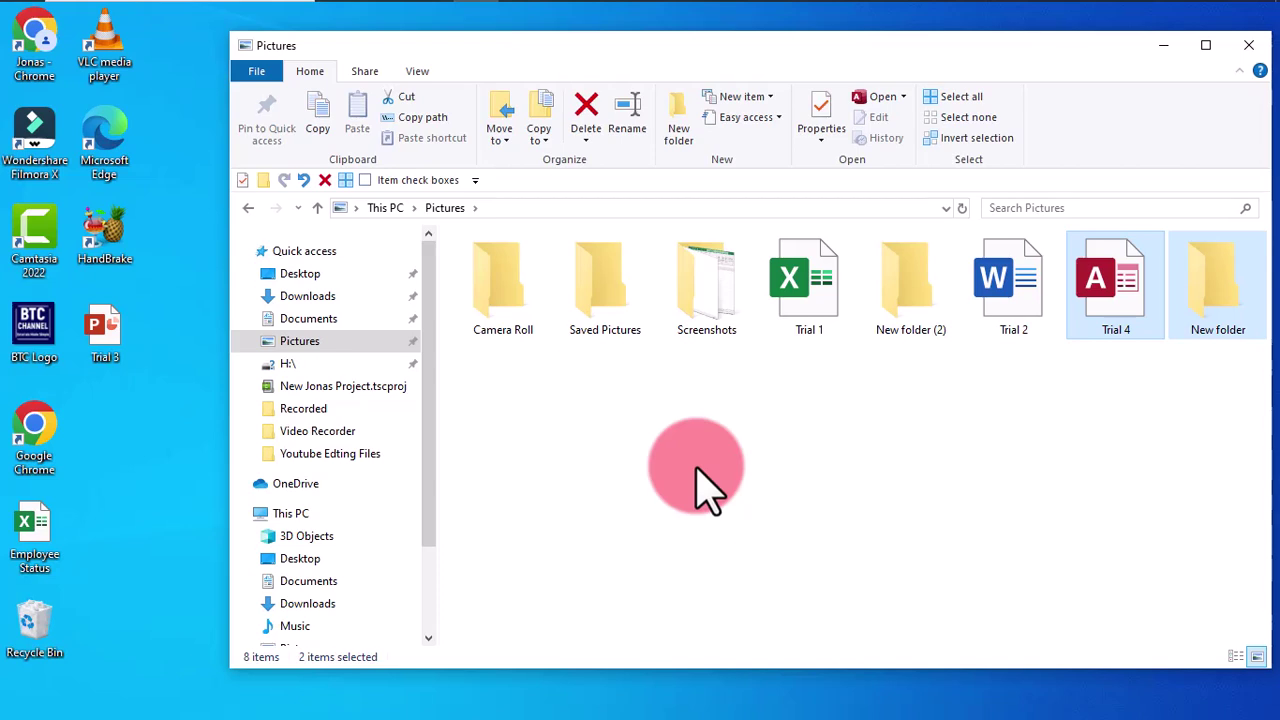
key(ctrl+z)
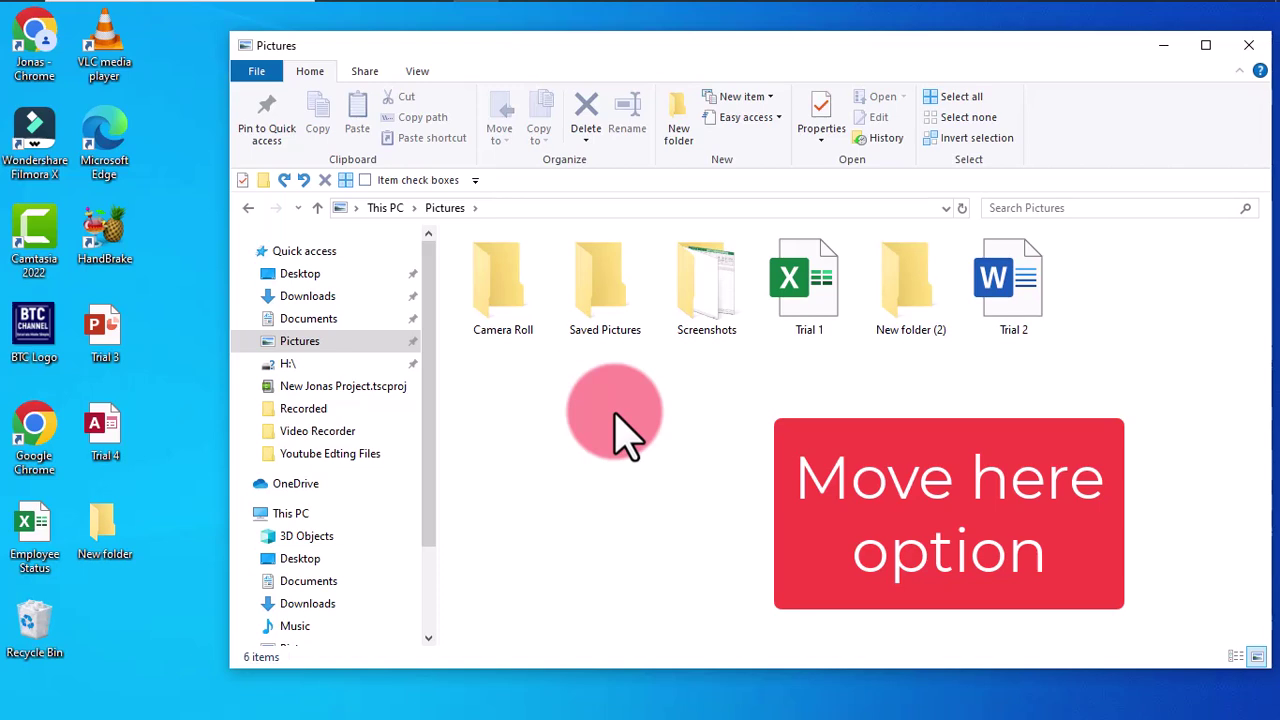
Transfer the Trial 3 PowerPoint file from the desktop to the Pictures folder using the Move here option.
click(103, 340)
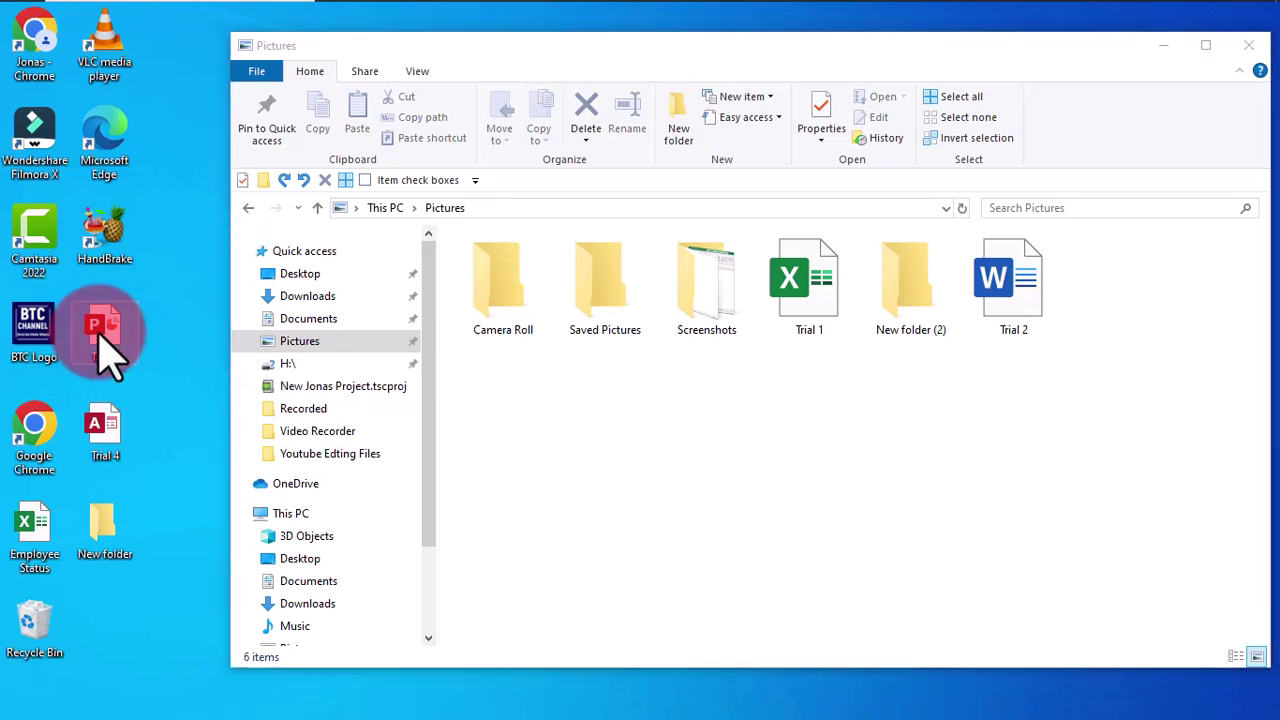
drag(101, 335, 635, 440)
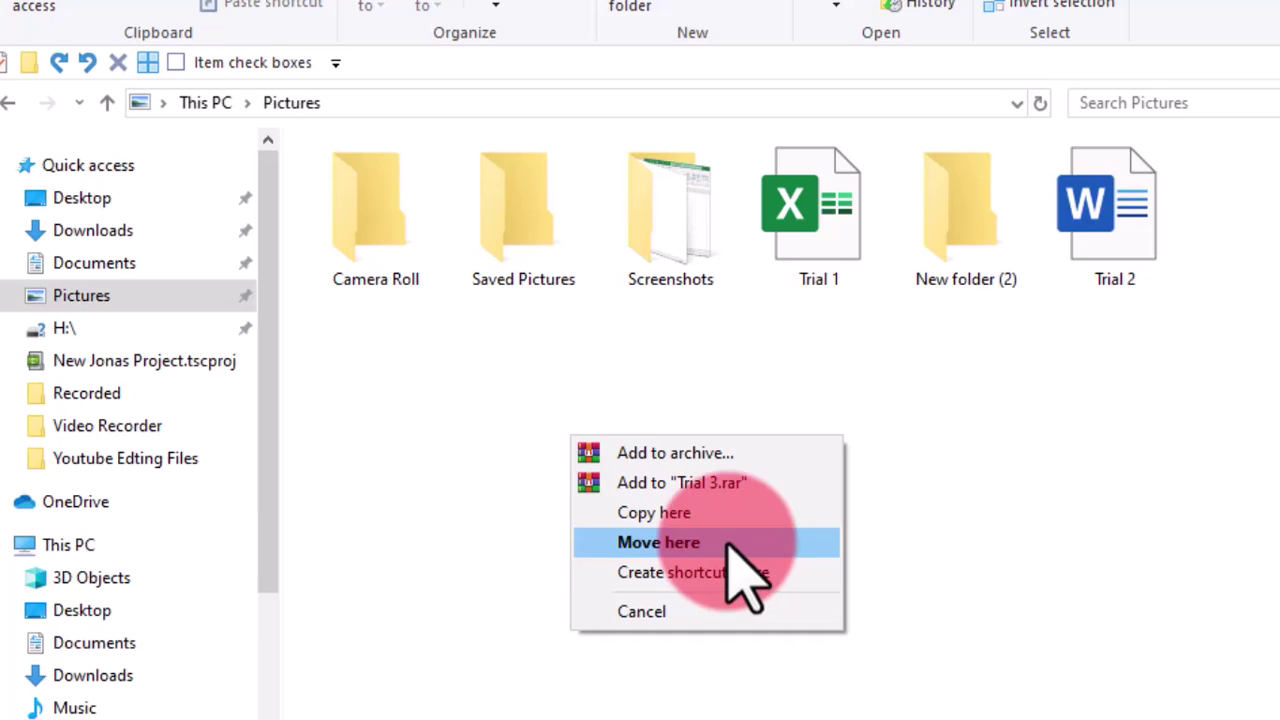
click(727, 545)
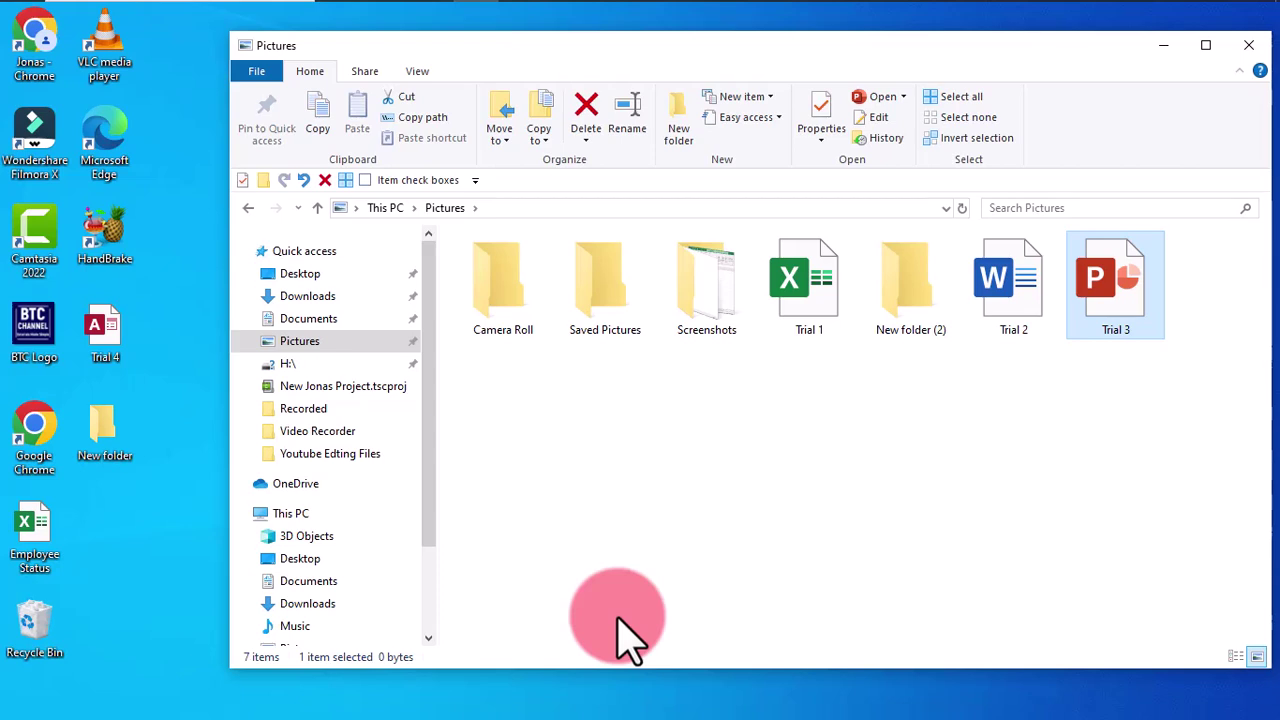
click(861, 463)
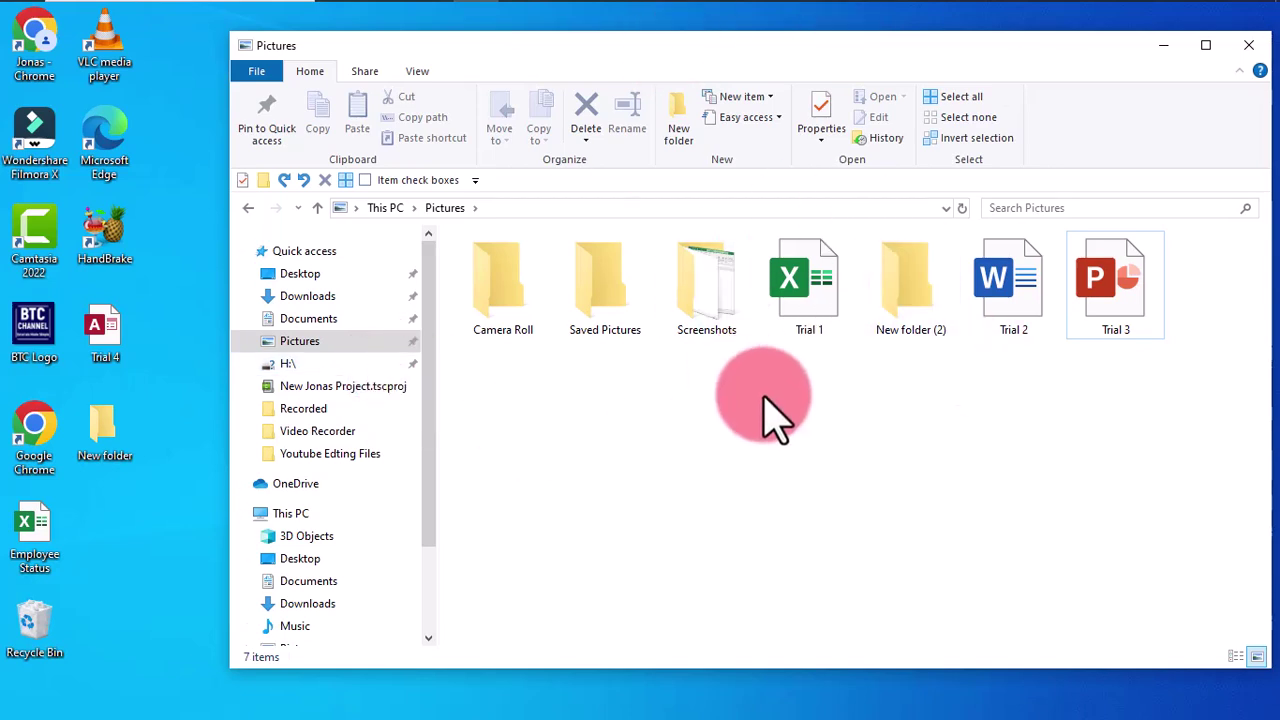
Start moving Trial 1 out of the Pictures folder with Move to, using the Choose location option.
click(808, 286)
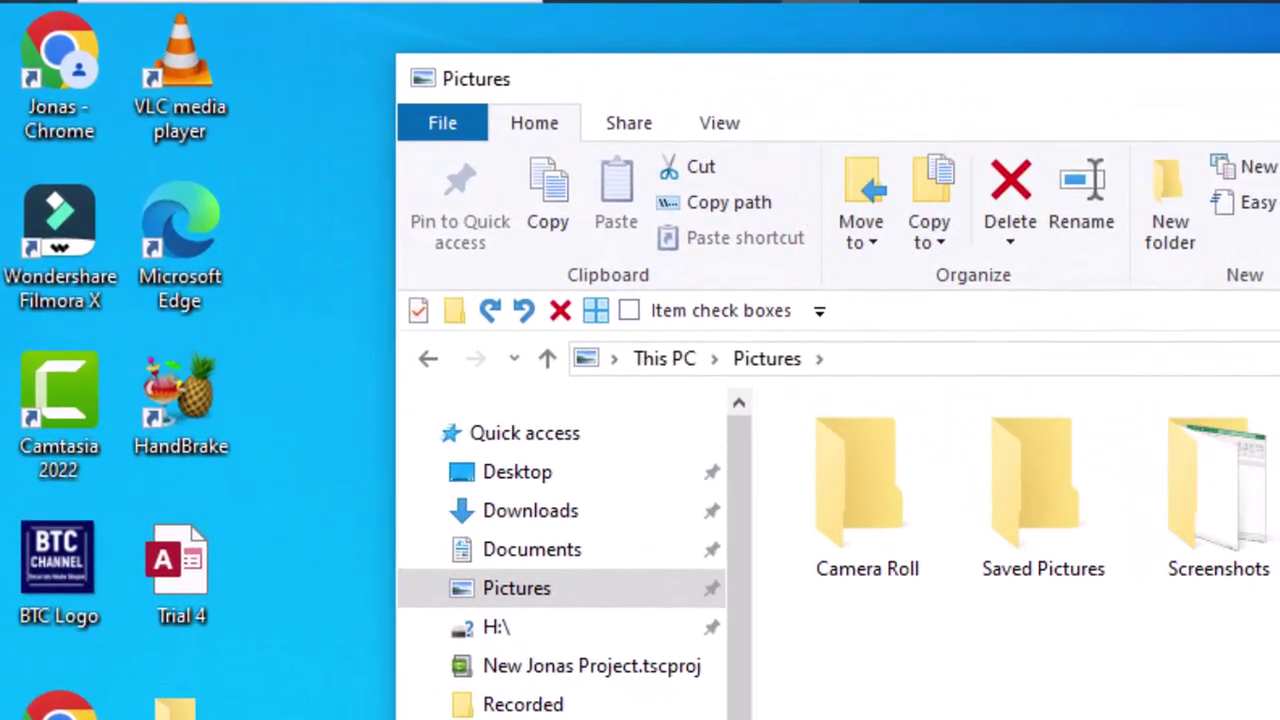
click(872, 242)
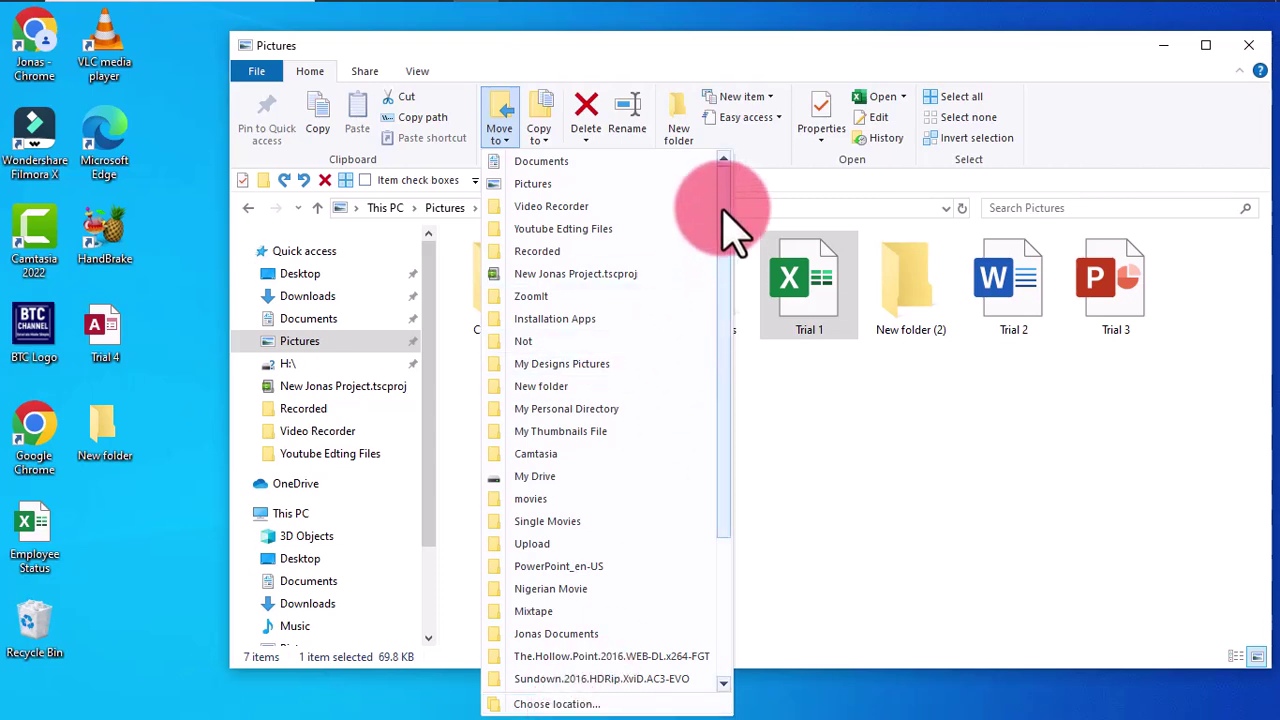
drag(723, 229, 700, 543)
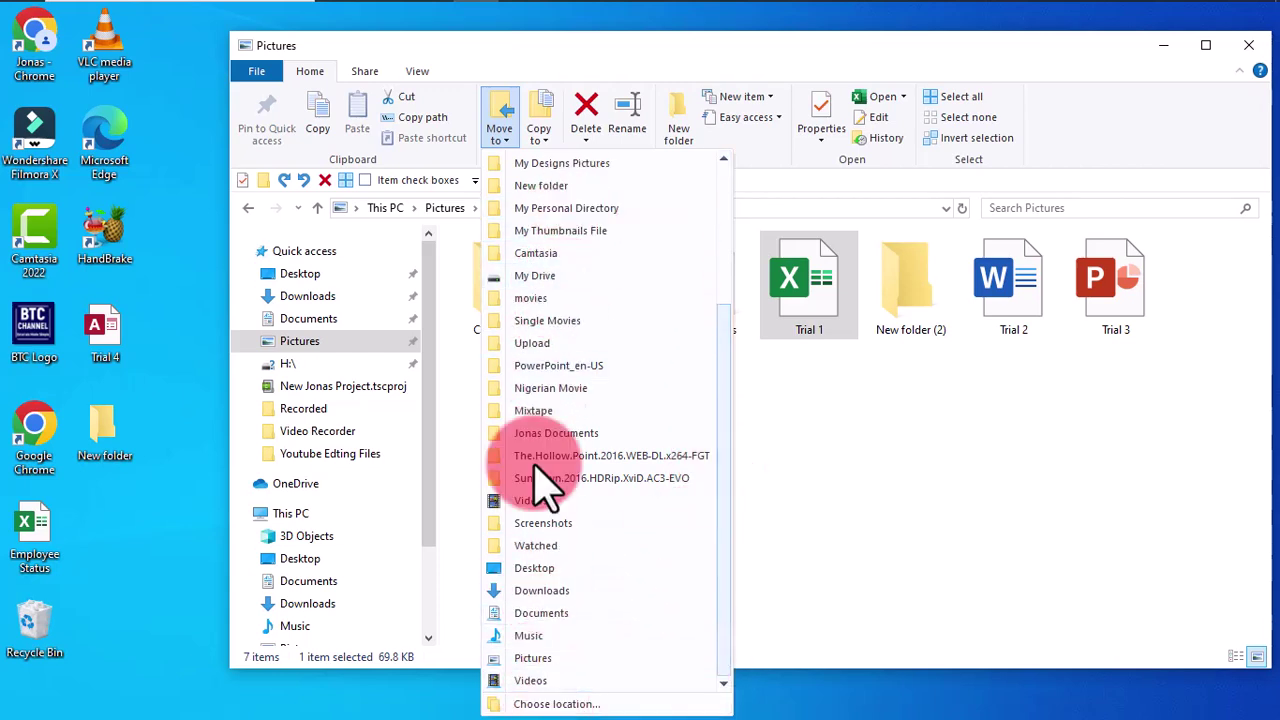
click(570, 704)
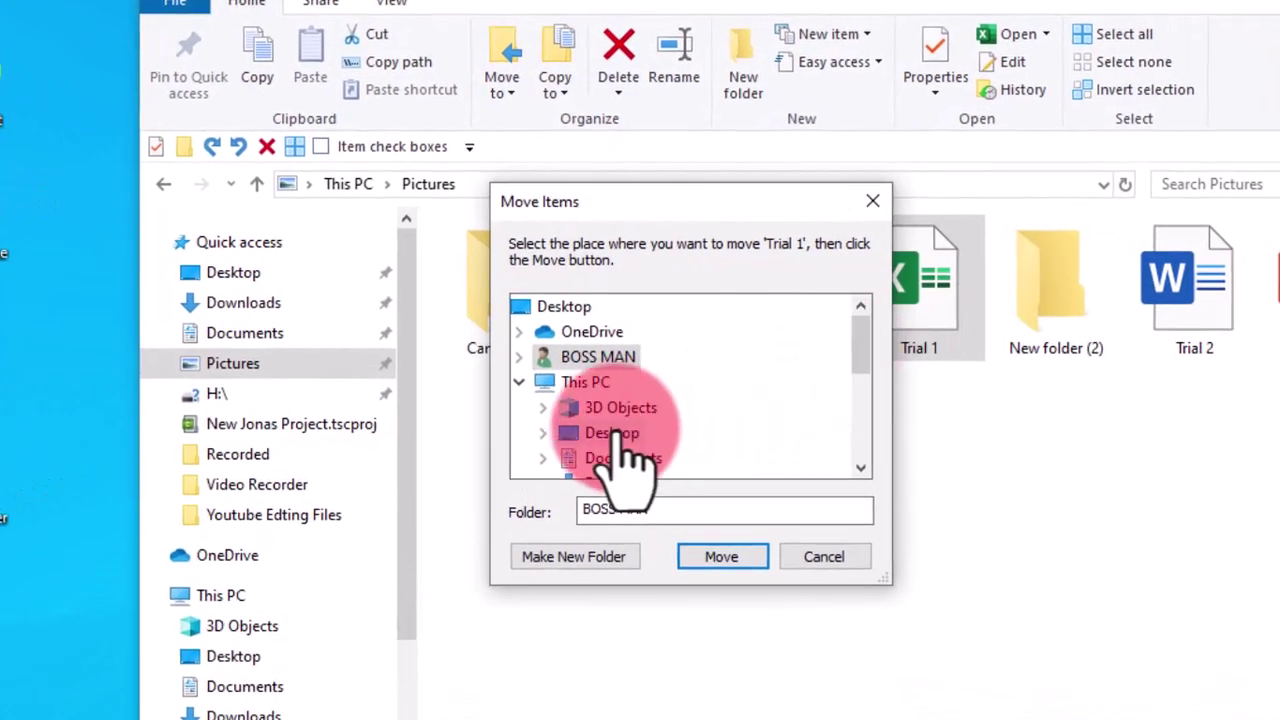
Move Trial 1 to the Downloads folder under This PC and open Downloads to check for the file.
click(622, 435)
drag(850, 337, 866, 352)
click(620, 434)
drag(852, 365, 806, 423)
click(646, 408)
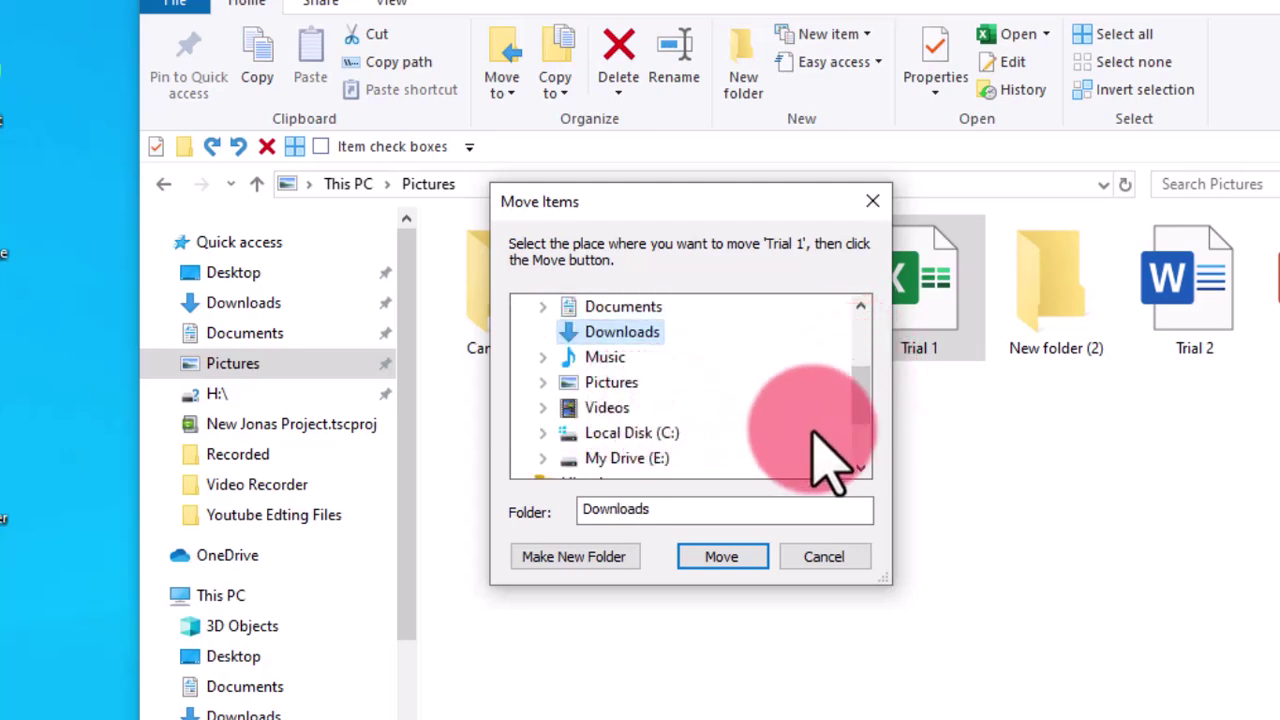
mouse_move(851, 386)
mouse_down()
mouse_move(851, 366)
mouse_move(855, 377)
mouse_up()
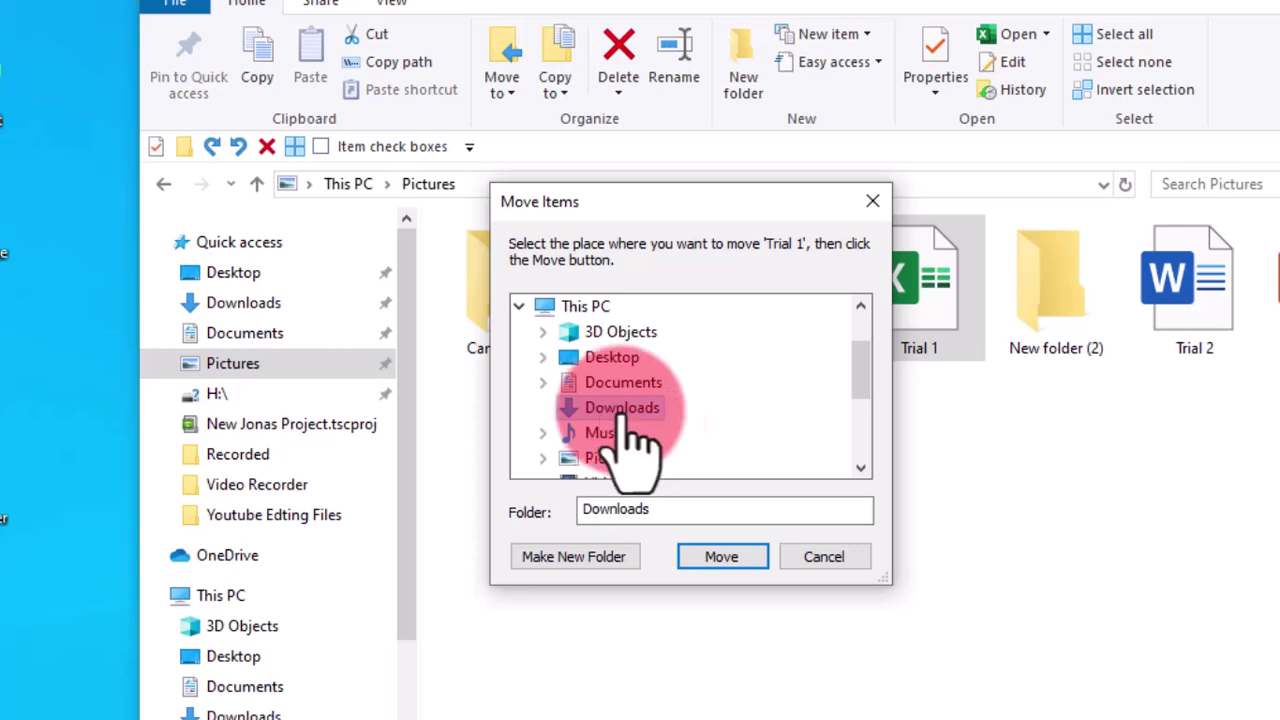
click(718, 562)
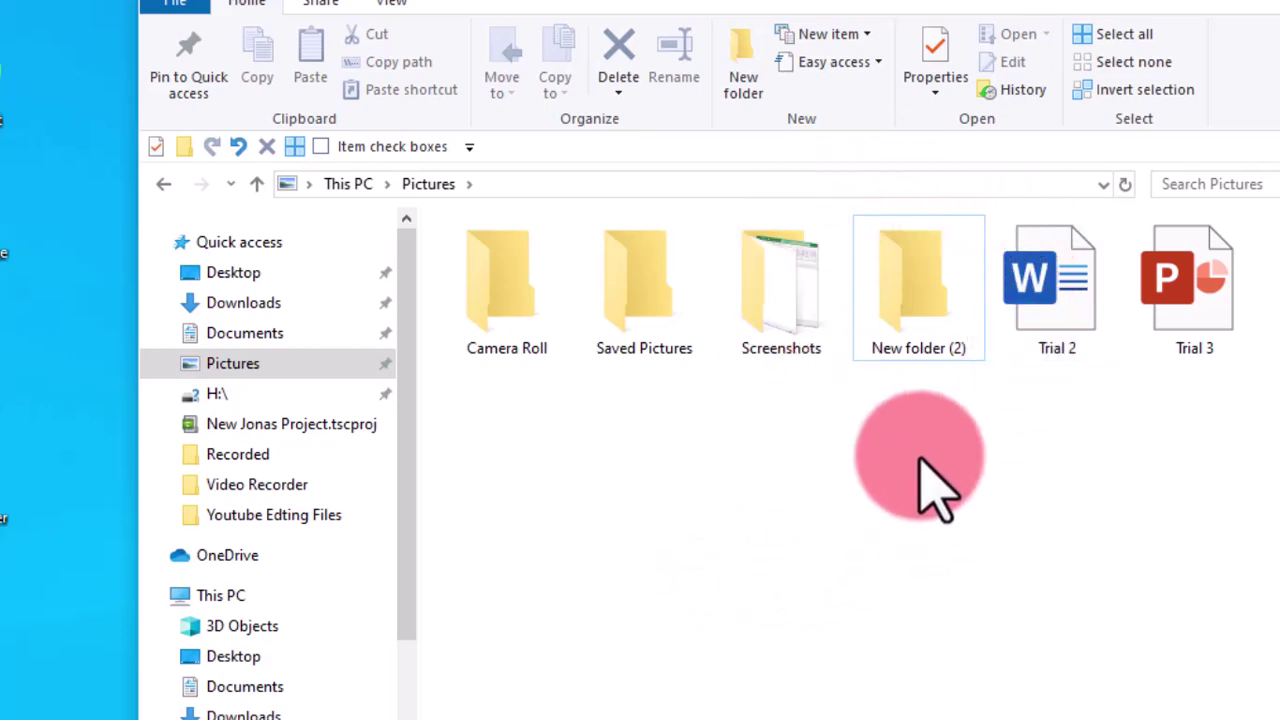
click(289, 305)
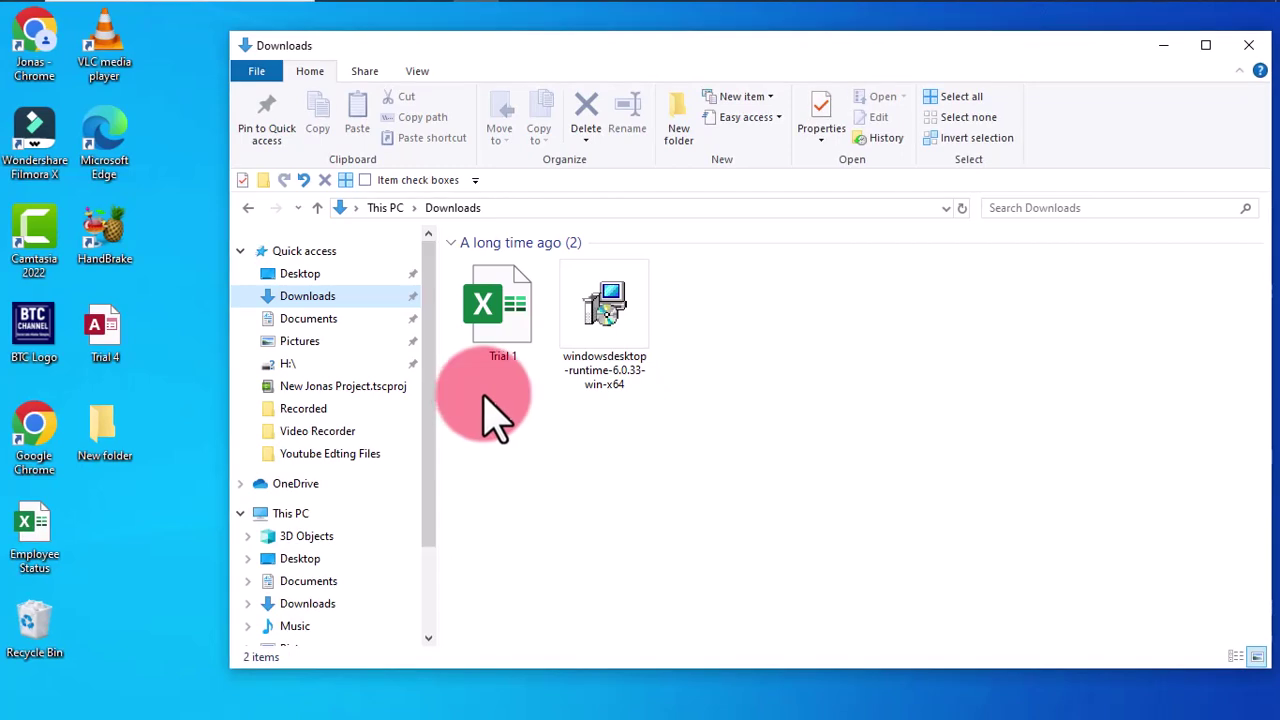
click(1249, 45)
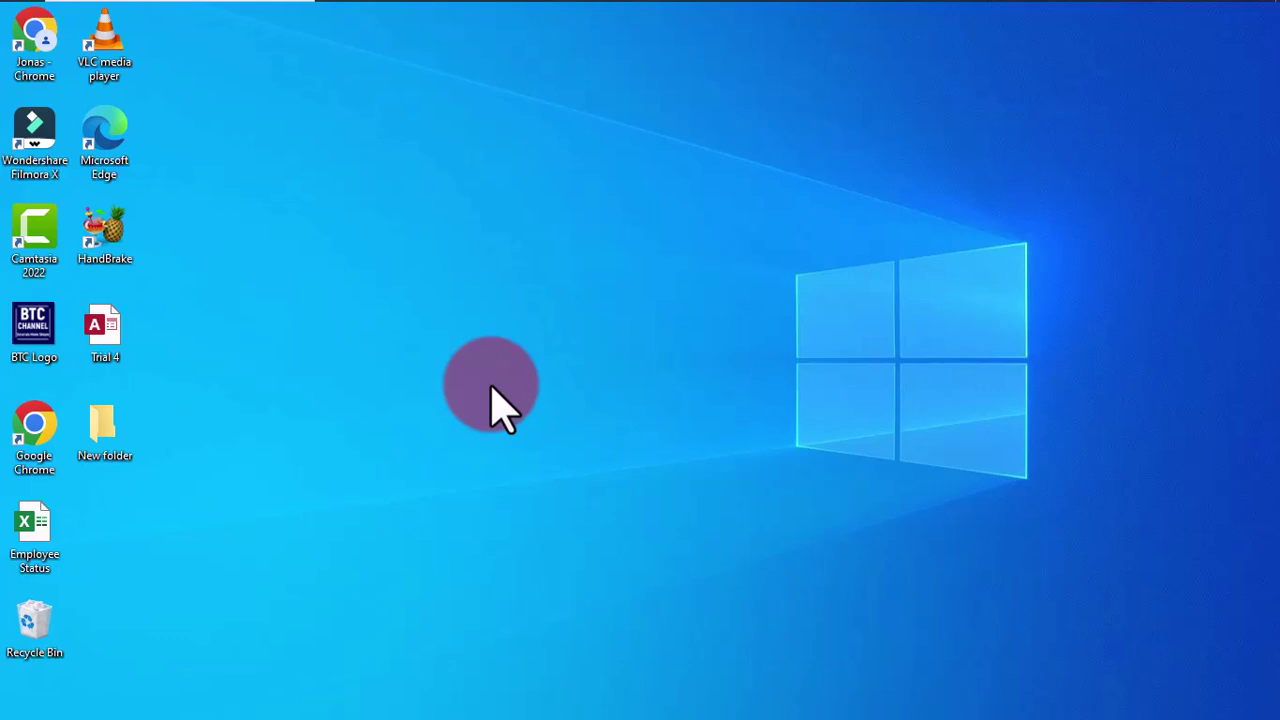
Search Windows for cmd and open Command Prompt.
mouse_move(243, 14)
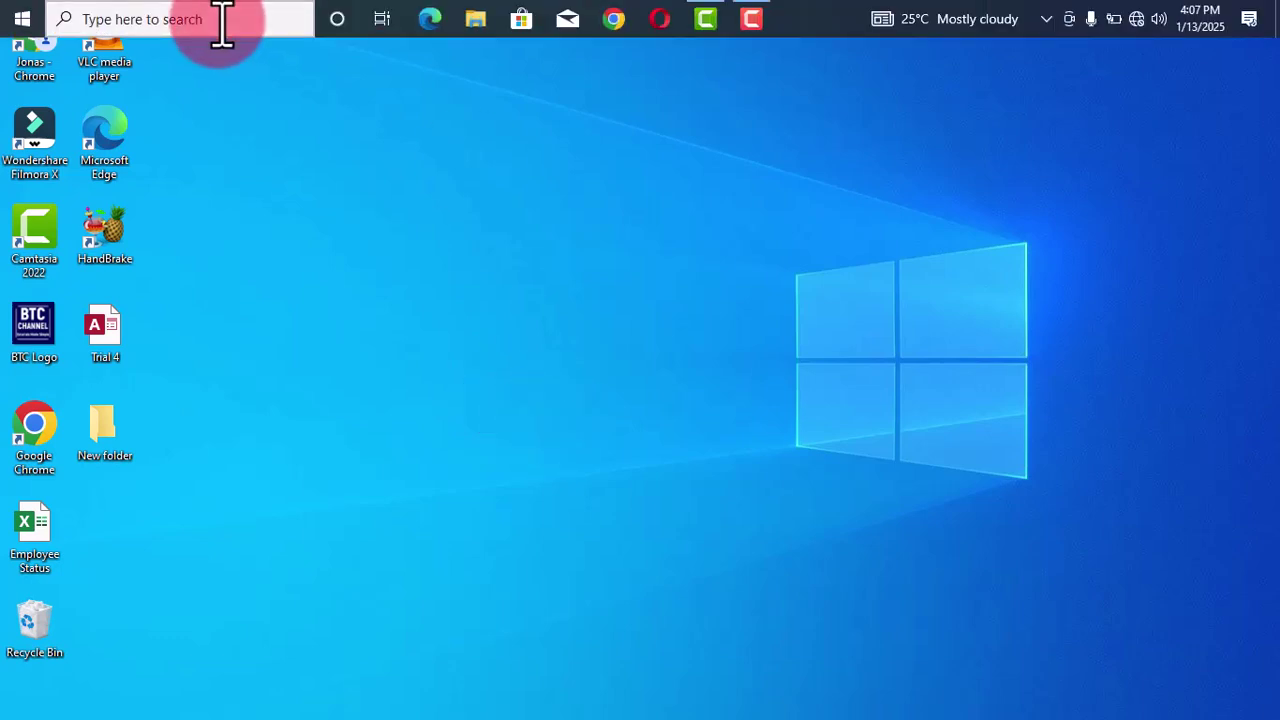
click(222, 19)
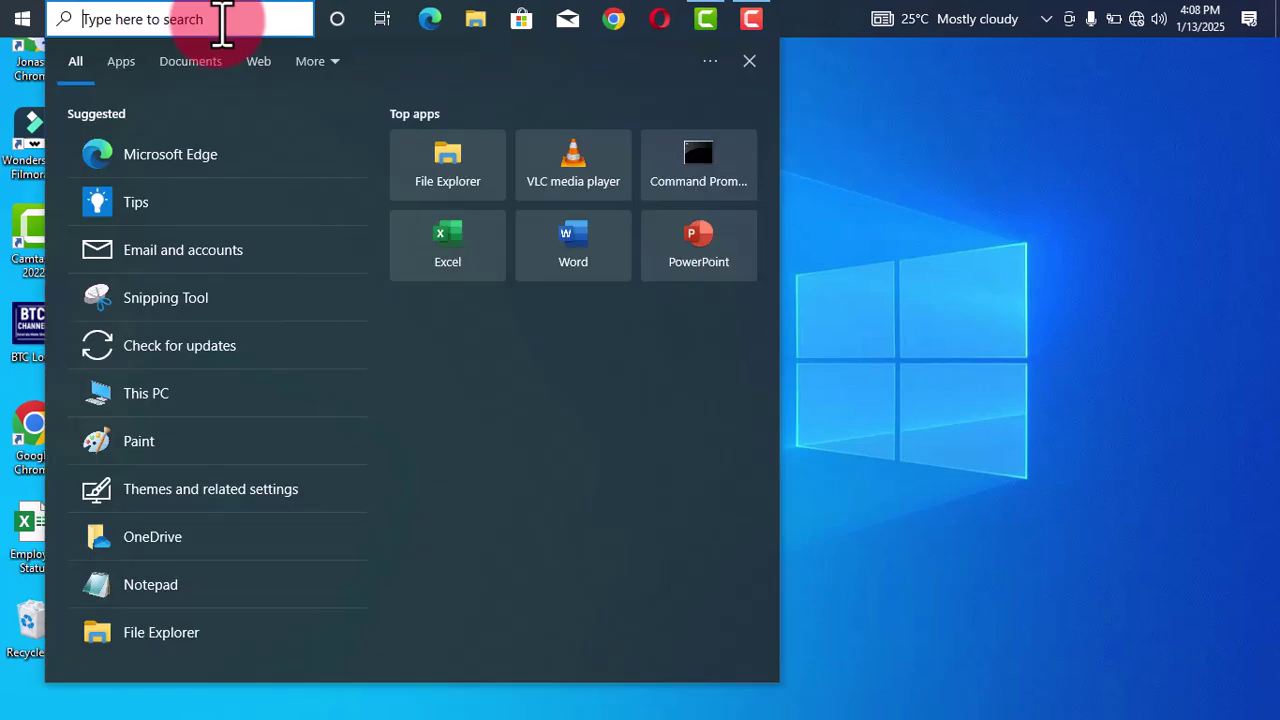
click(700, 166)
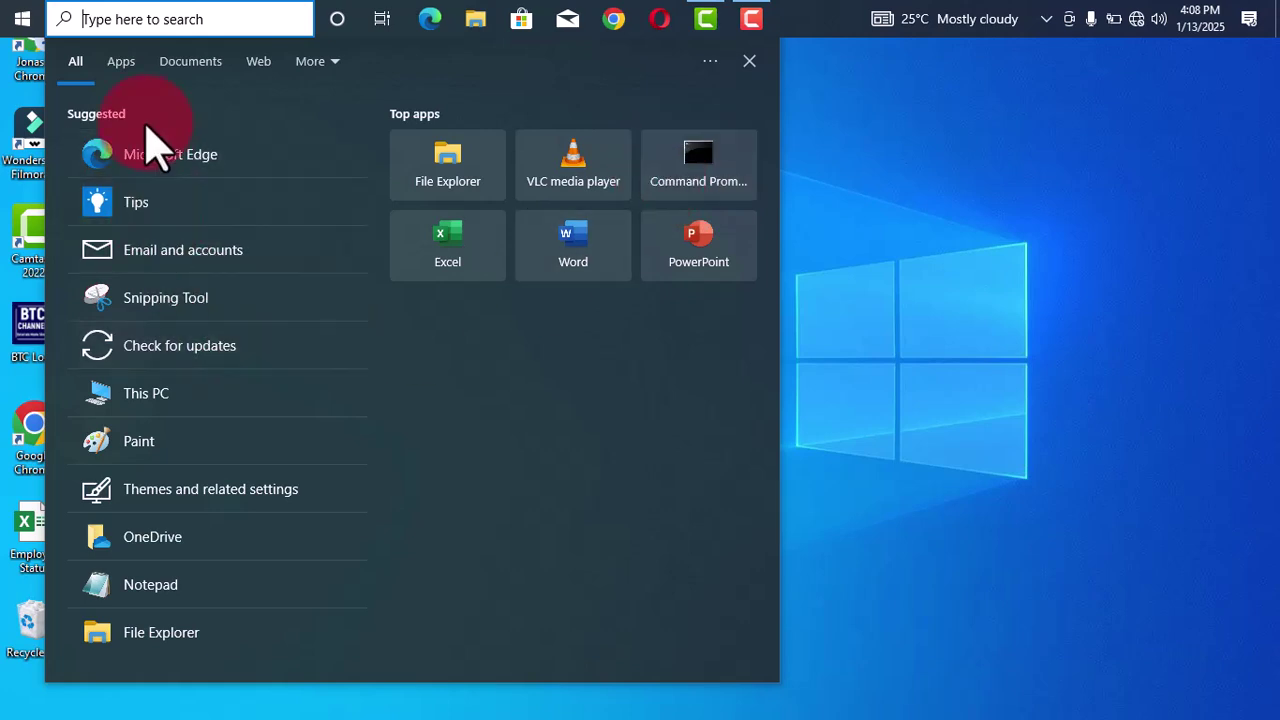
text(cmd)
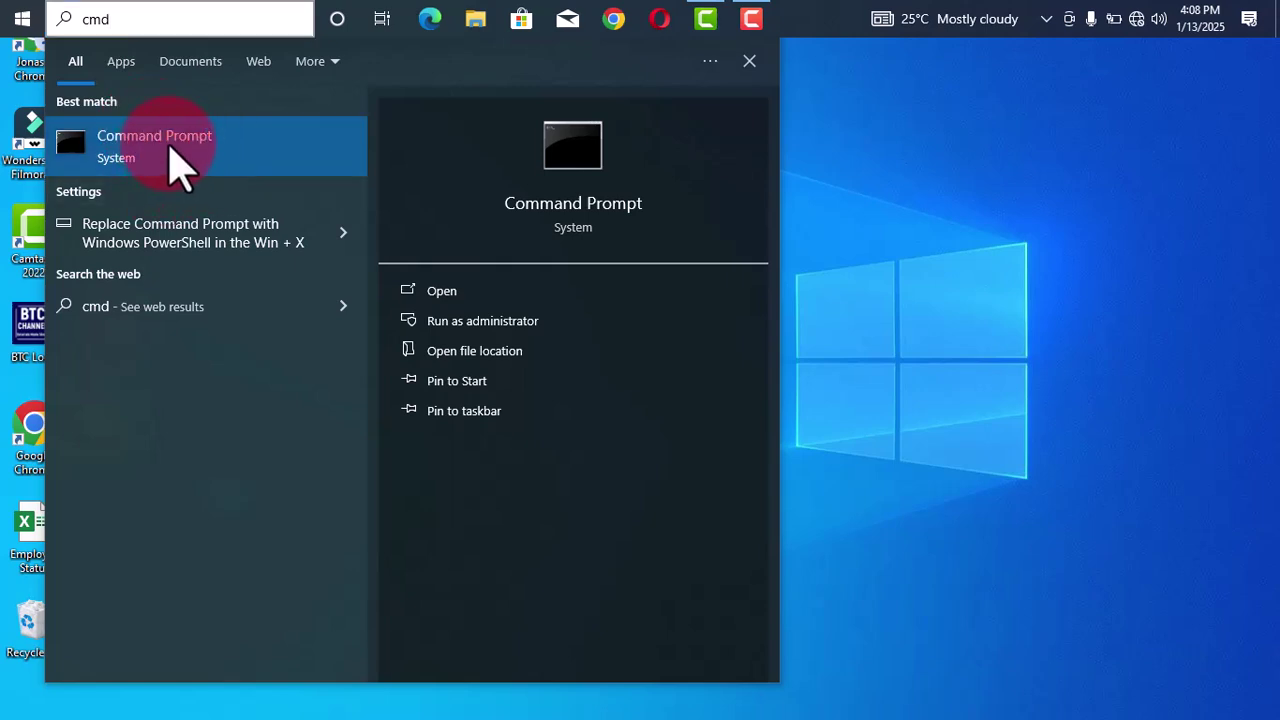
click(172, 165)
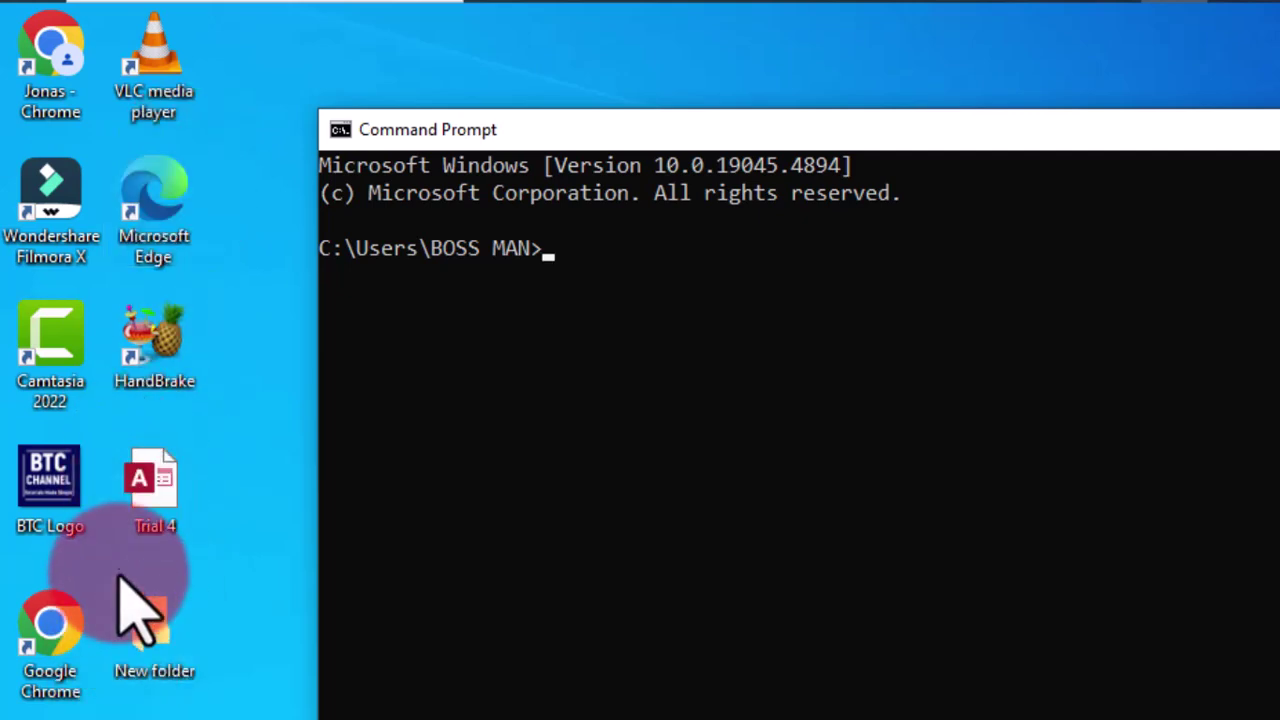
Change the working directory to Desktop with cd Desktop and begin a move command at the new prompt.
click(153, 491)
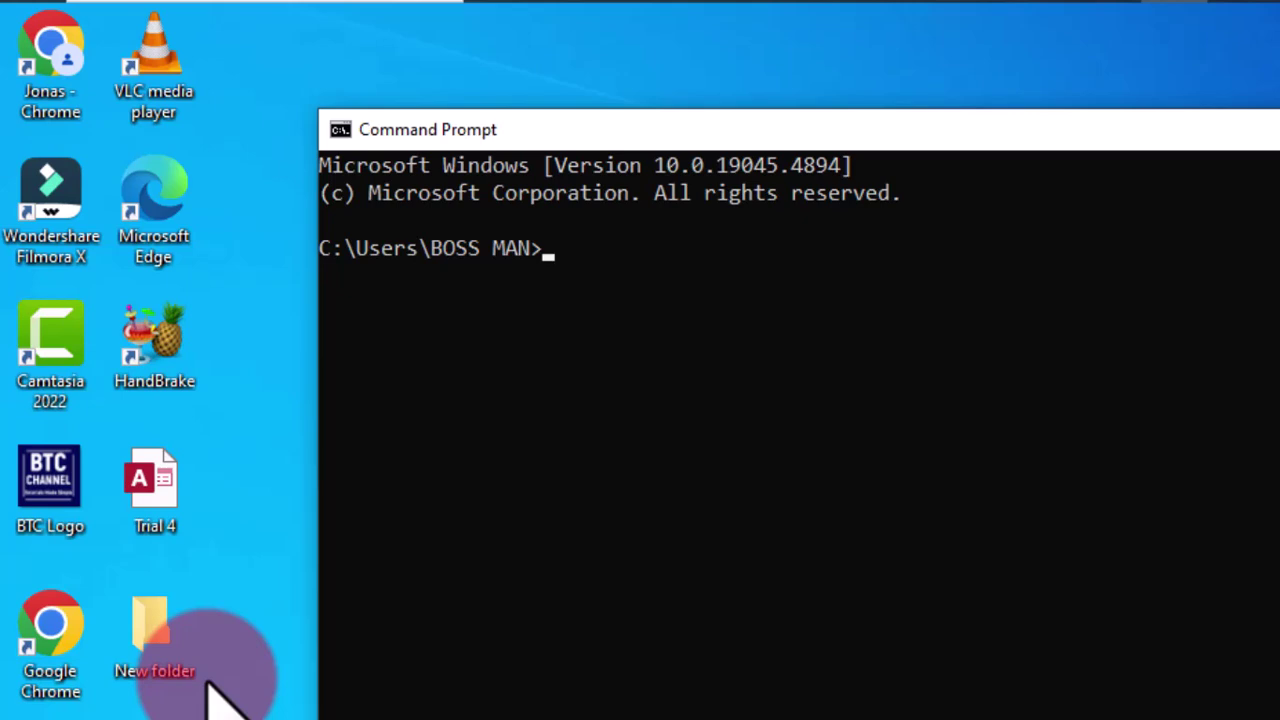
text(cd d)
key(Tab)
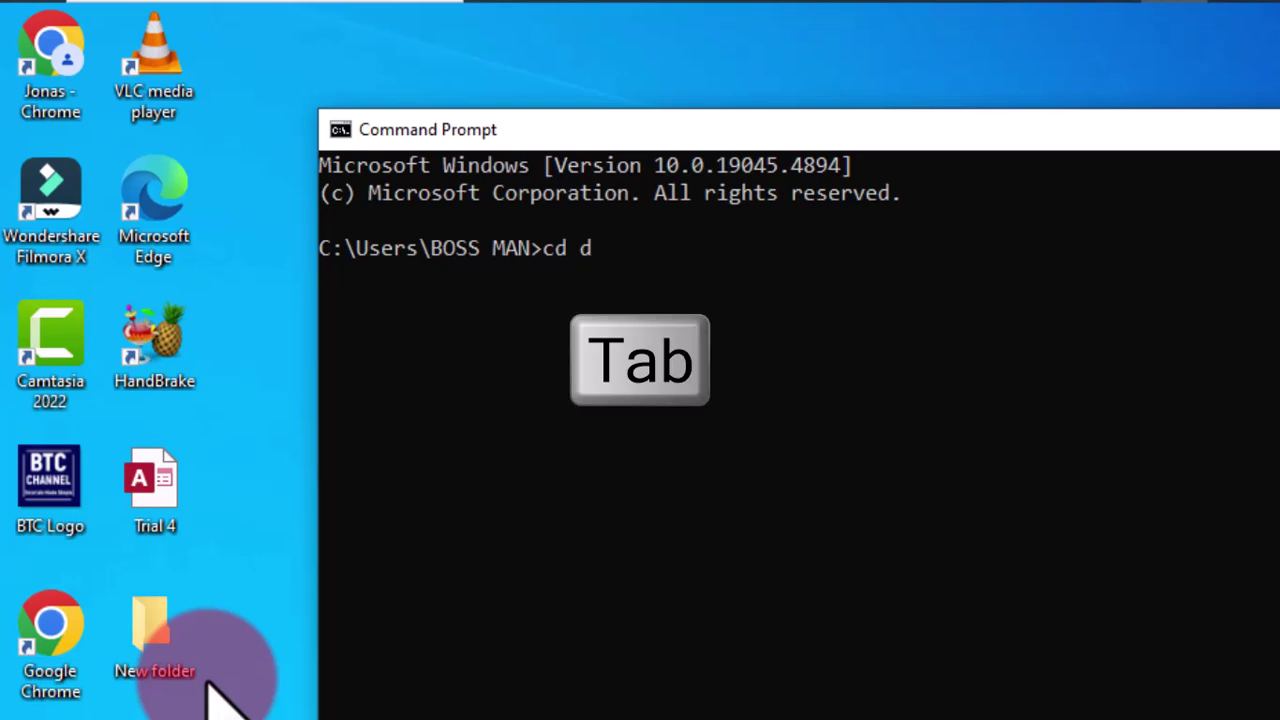
key(Tab)
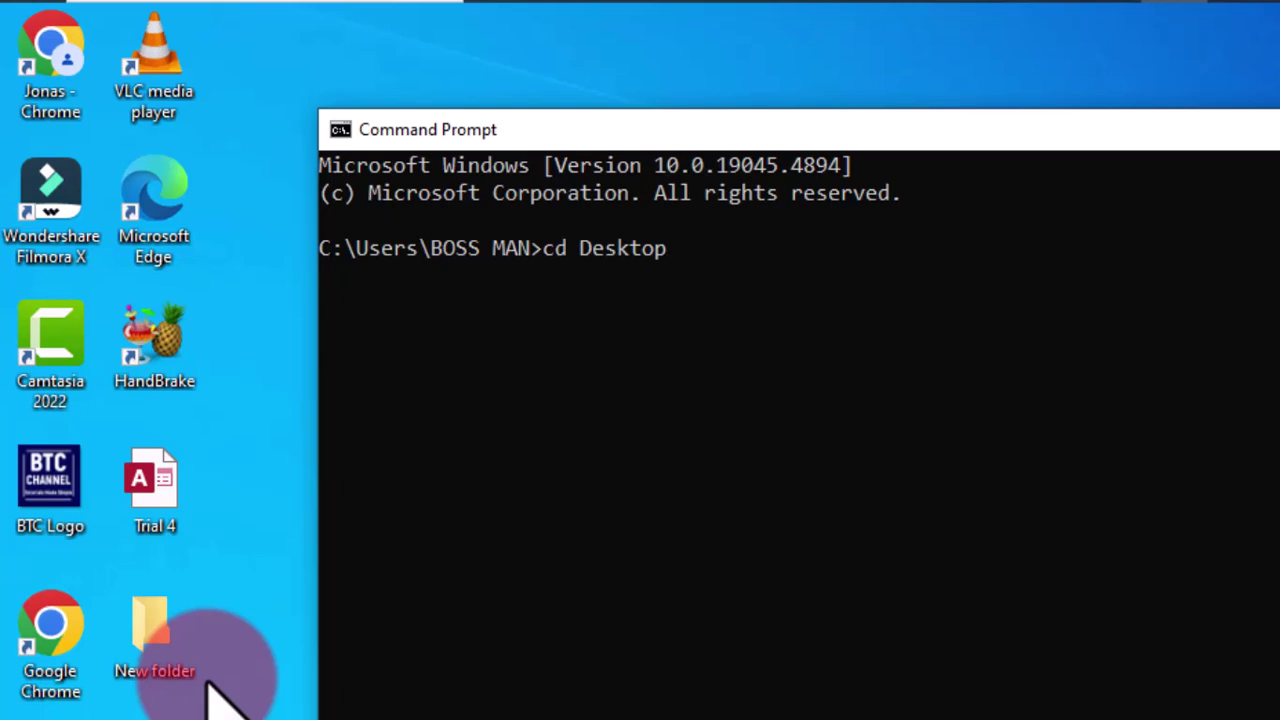
key(Tab)
key(Tab)
key(Tab)
key(Tab)
key(Tab)
key(Tab)
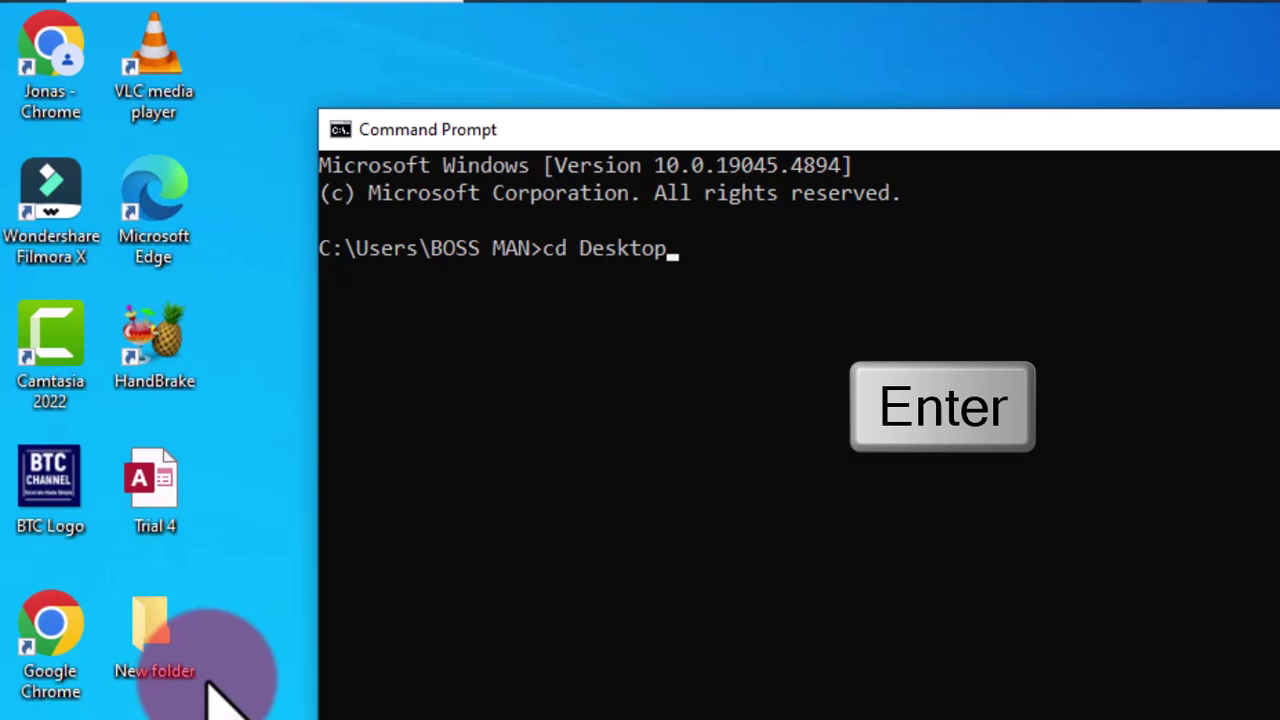
key(Return)
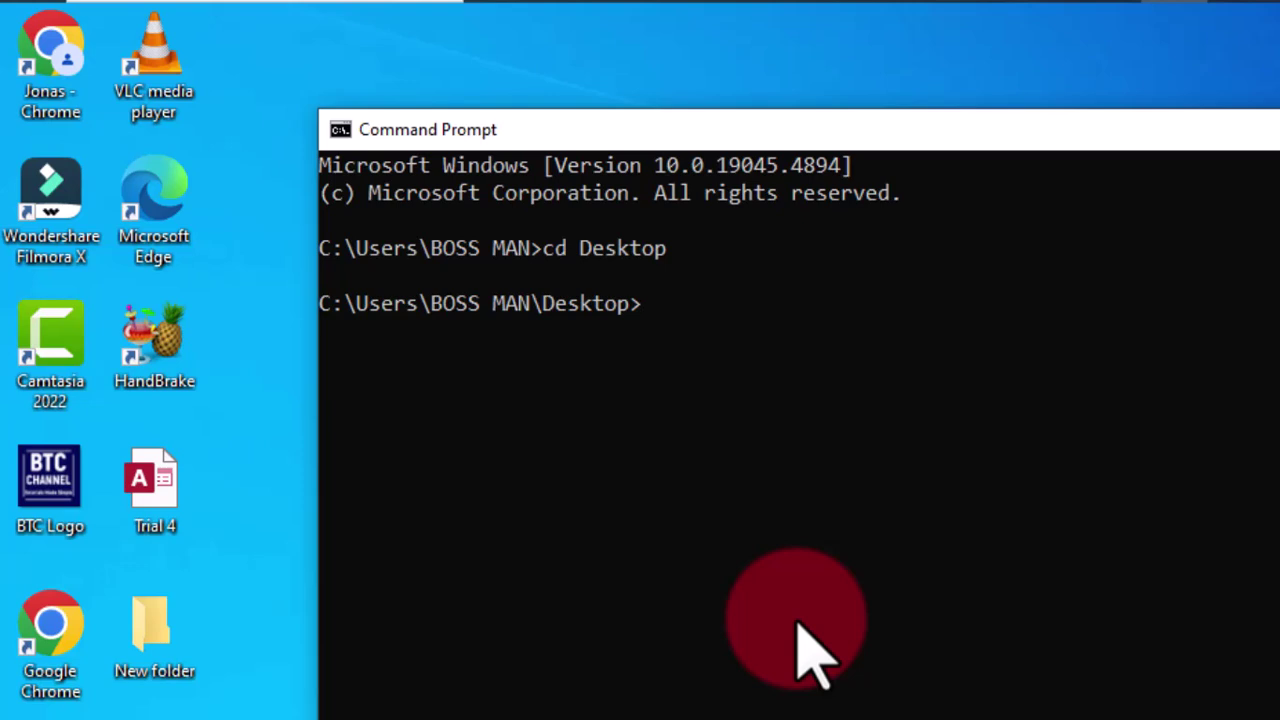
text(move)
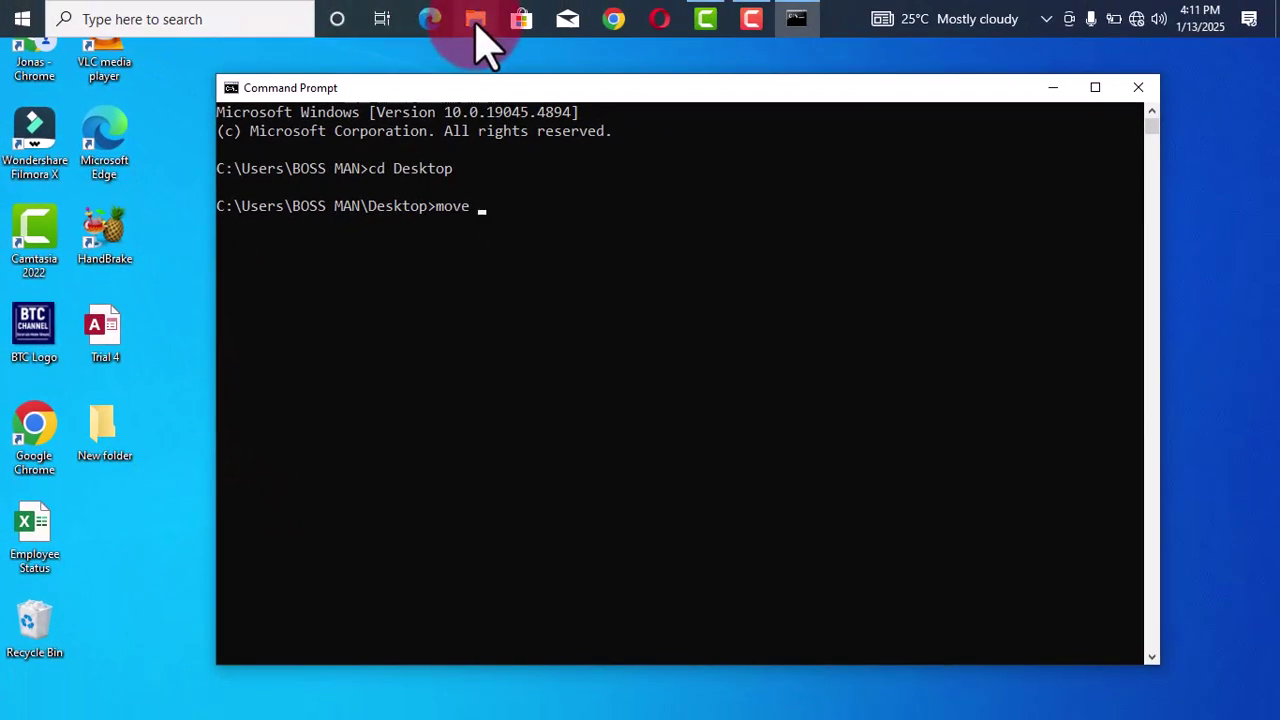
Switch to File Explorer and temporarily show file name extensions to read the extension of Trial 4.
click(476, 22)
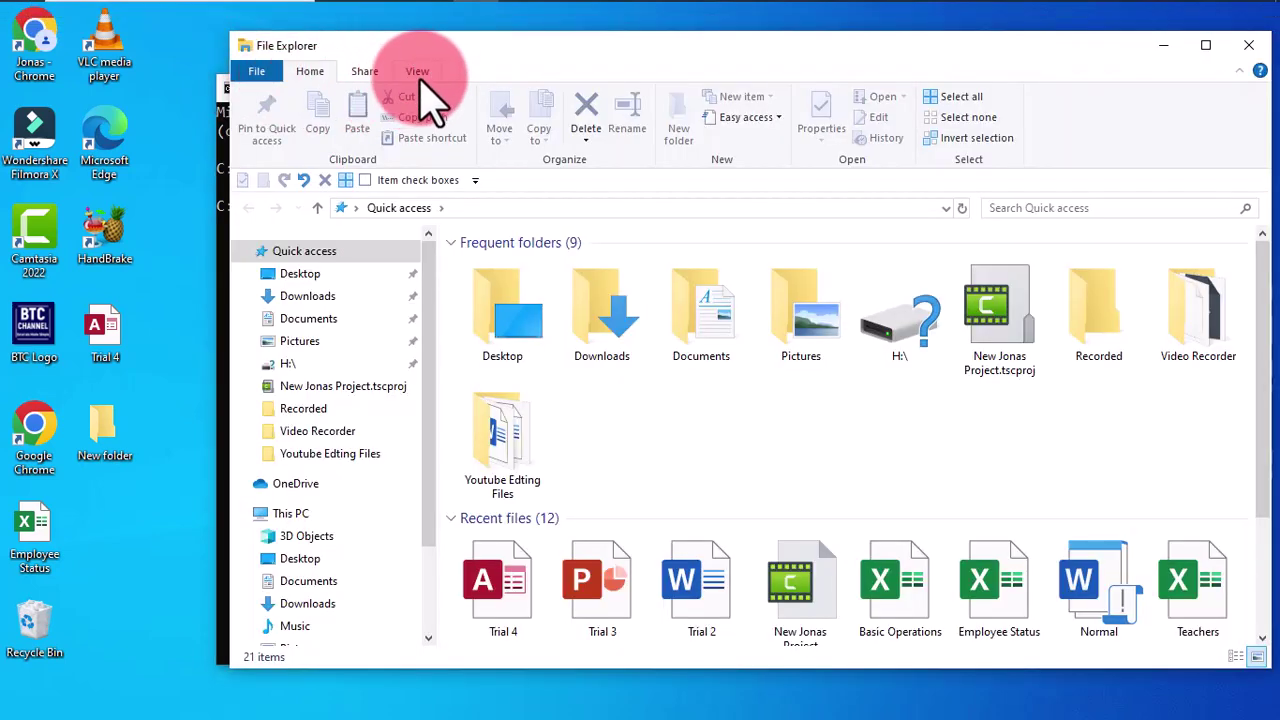
click(418, 75)
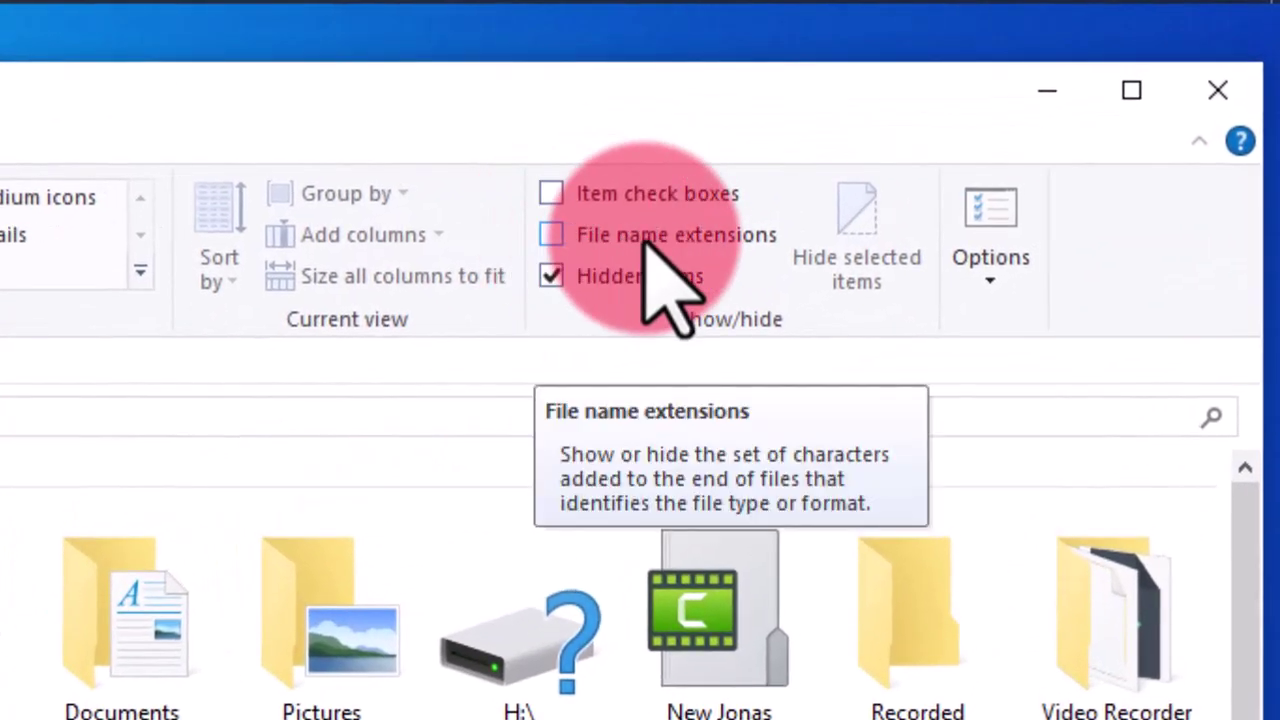
click(550, 236)
click(551, 276)
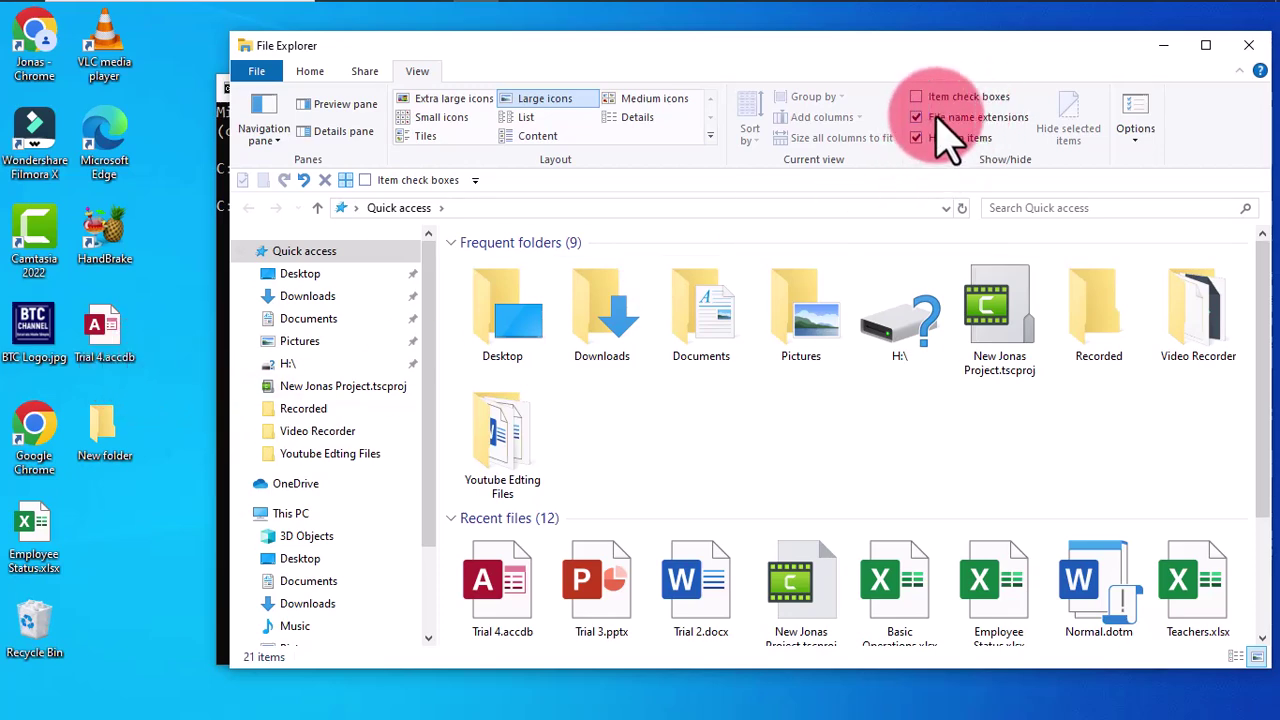
click(938, 118)
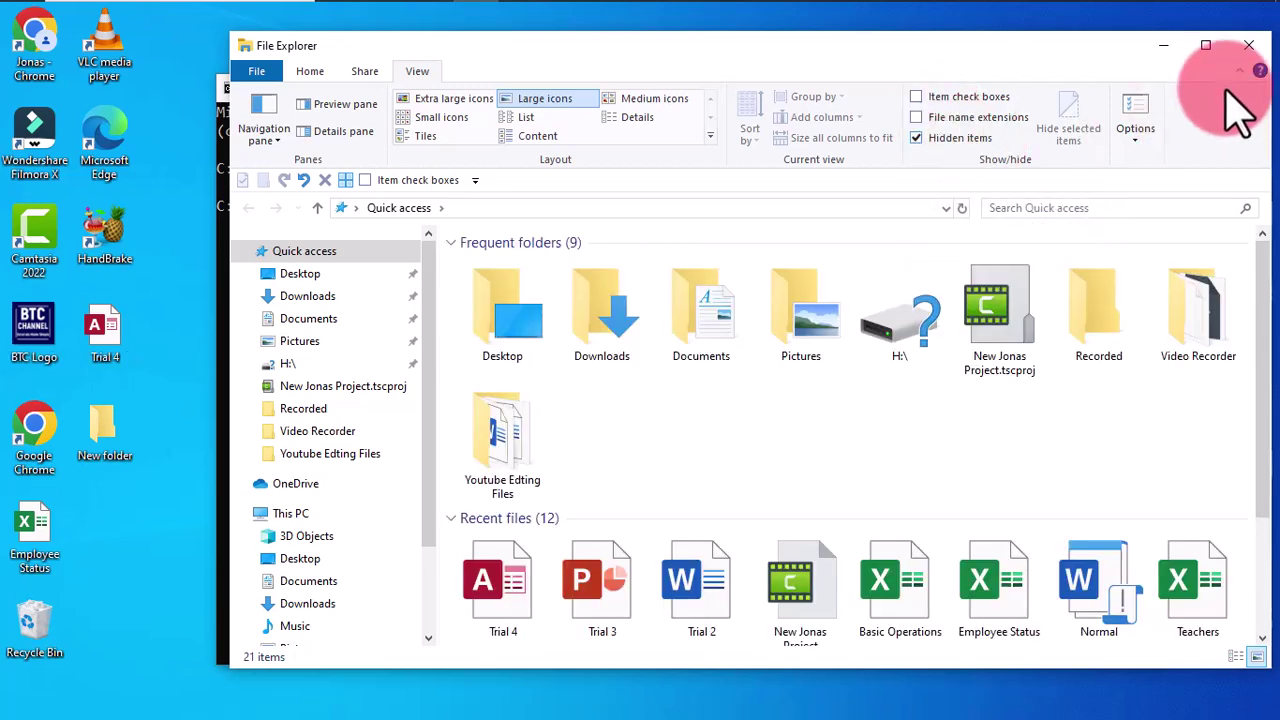
click(1248, 45)
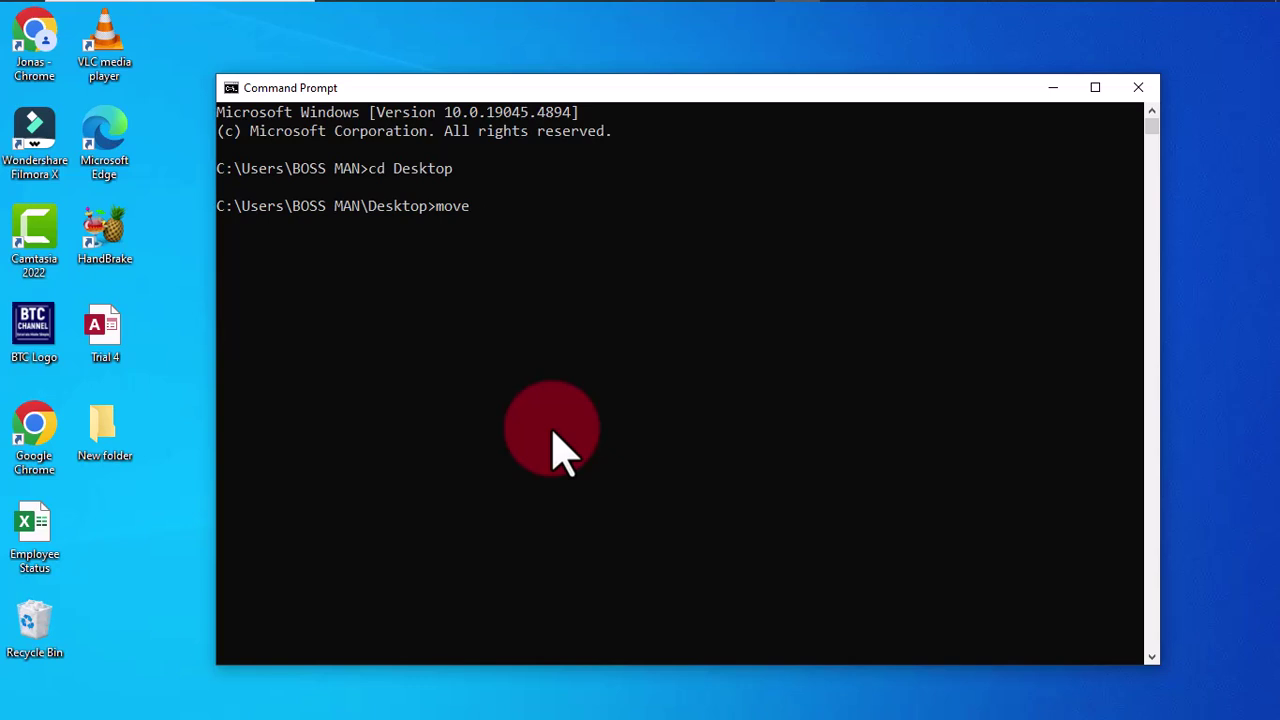
Try to move the file from the desktop with the command move "Trial 4.accdb" New folder, leaving the folder name unquoted.
text(ial 4.accdb")
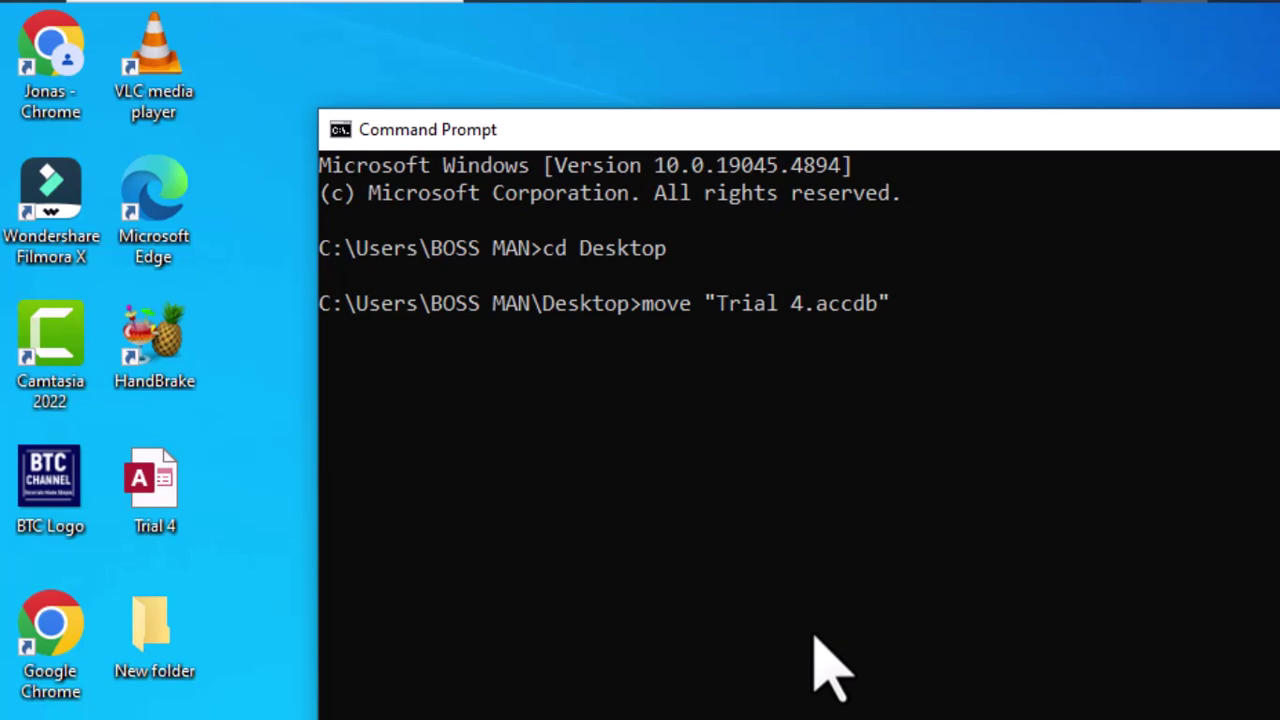
click(155, 645)
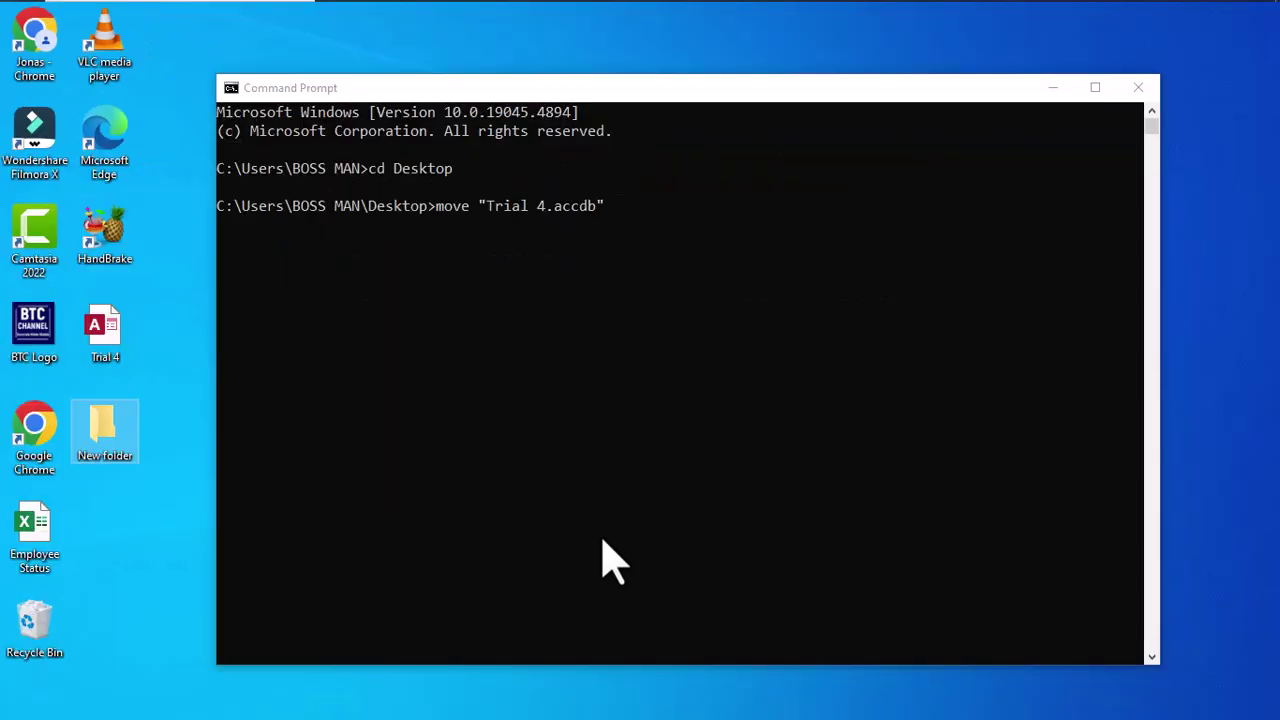
click(605, 560)
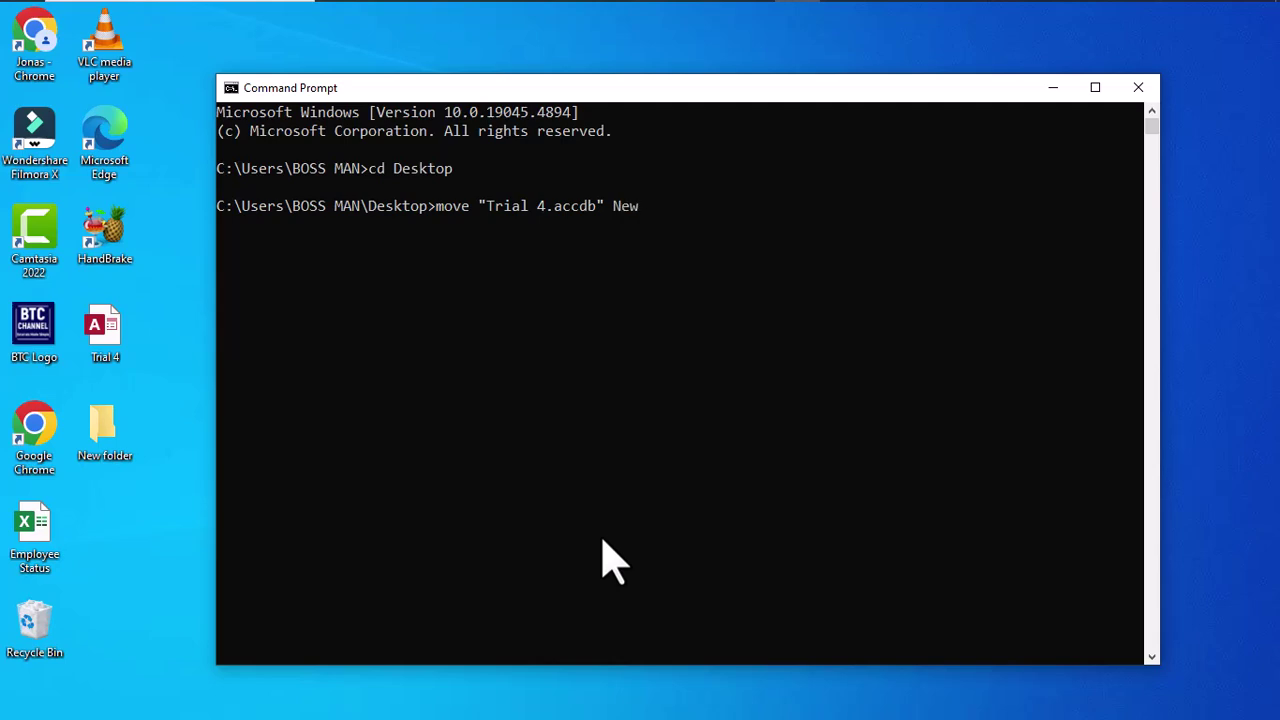
text(folder)
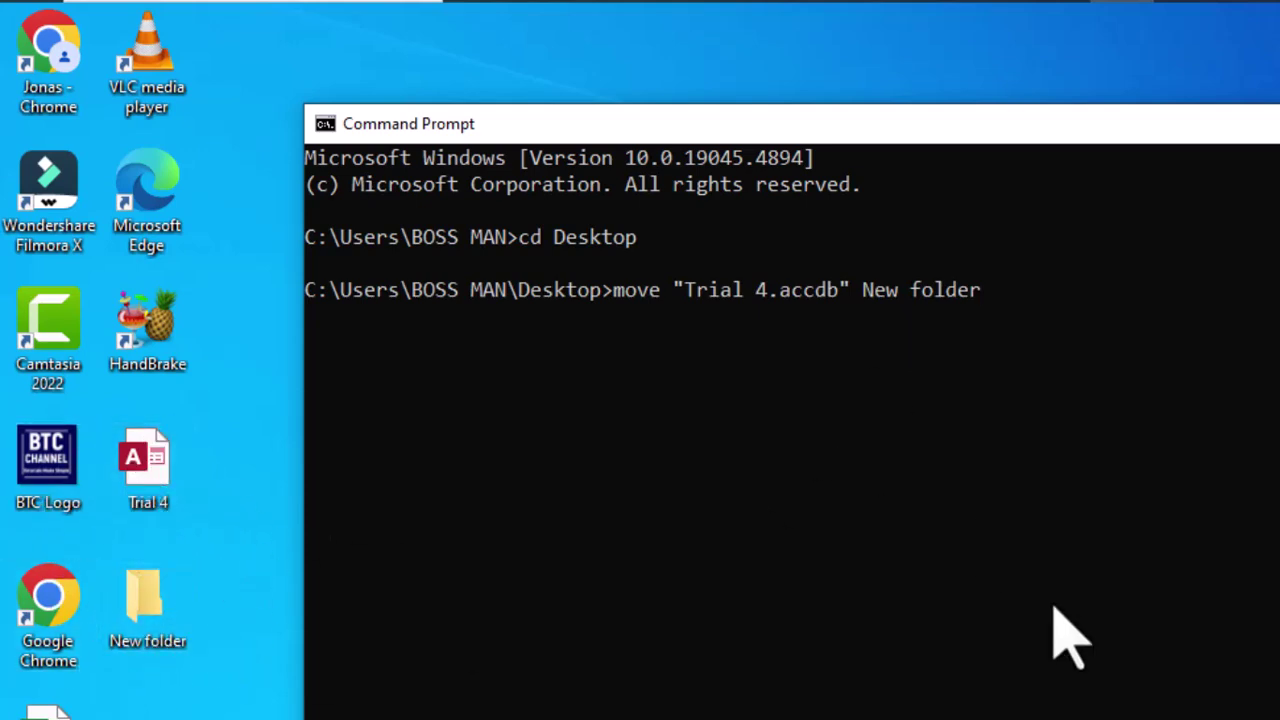
key(Return)
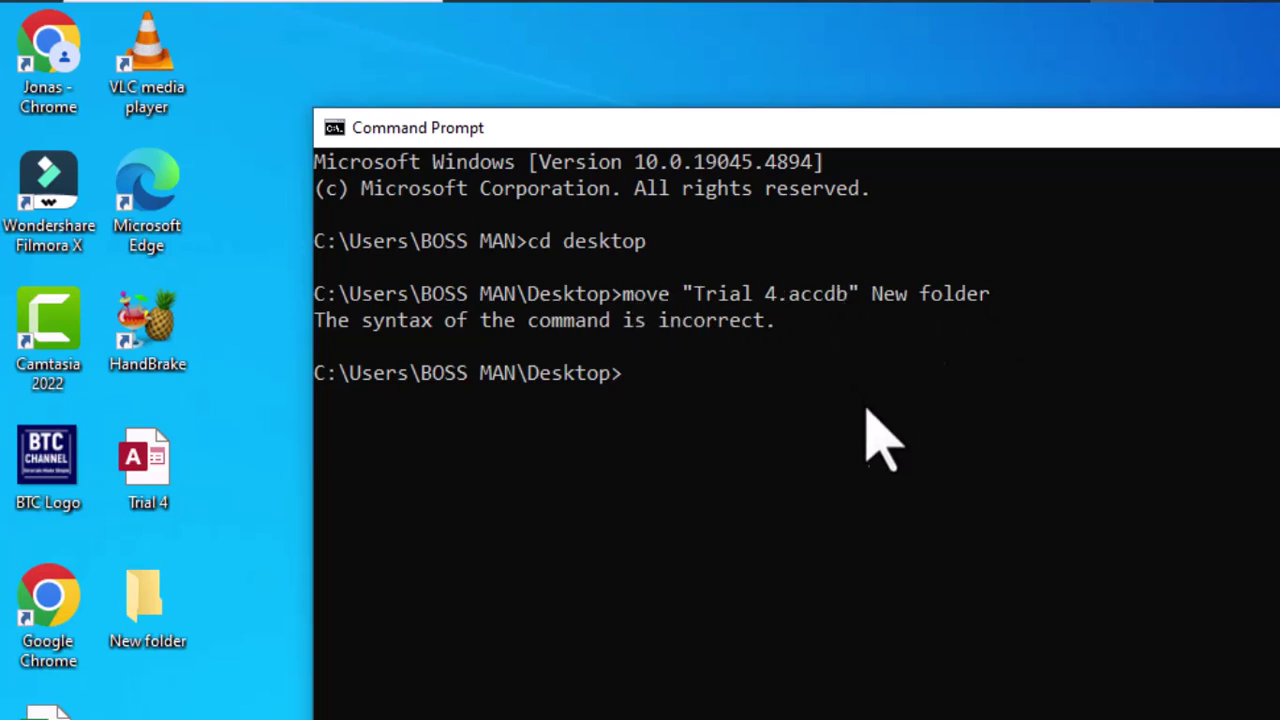
Recall the last move command, enclose the destination in quotation marks as "New folder", and run it for "Trial 4.accdb".
key(Up)
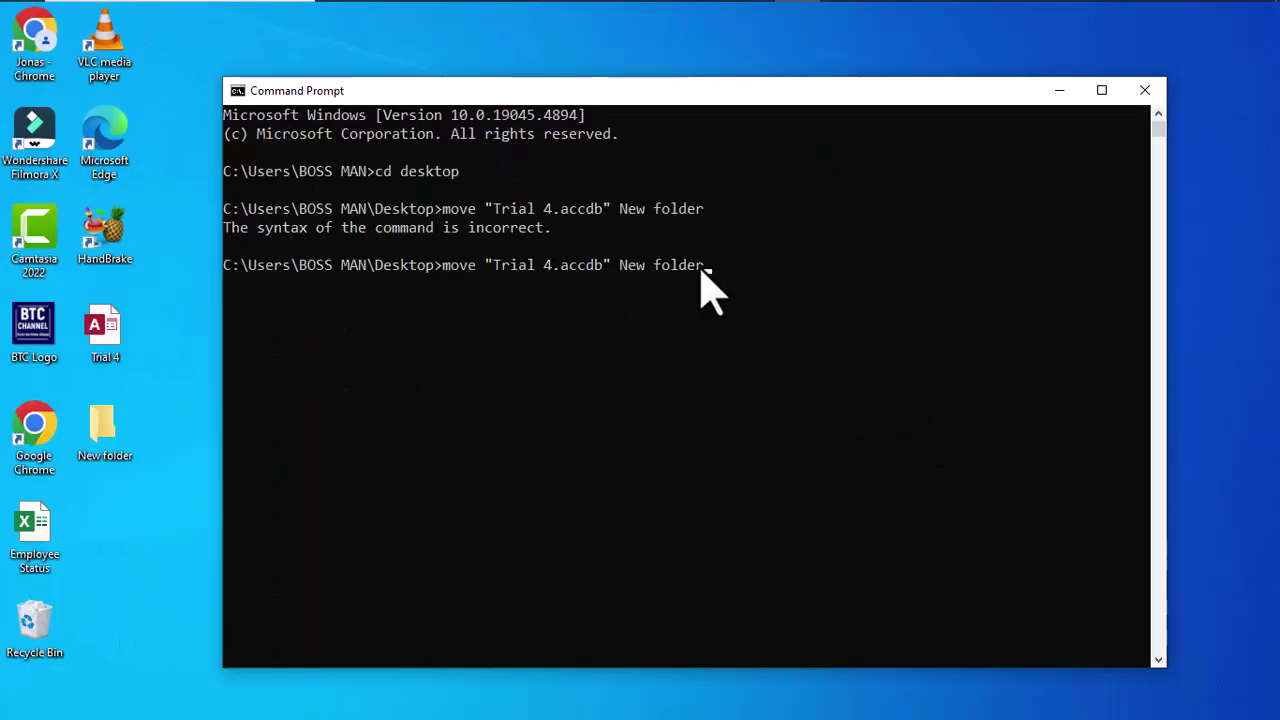
text(")
key(Left)
key(Left)
key(Left)
key(Left)
key(Left)
key(Left)
key(Left)
key(Left)
key(Left)
key(Left)
key(Left)
text(")
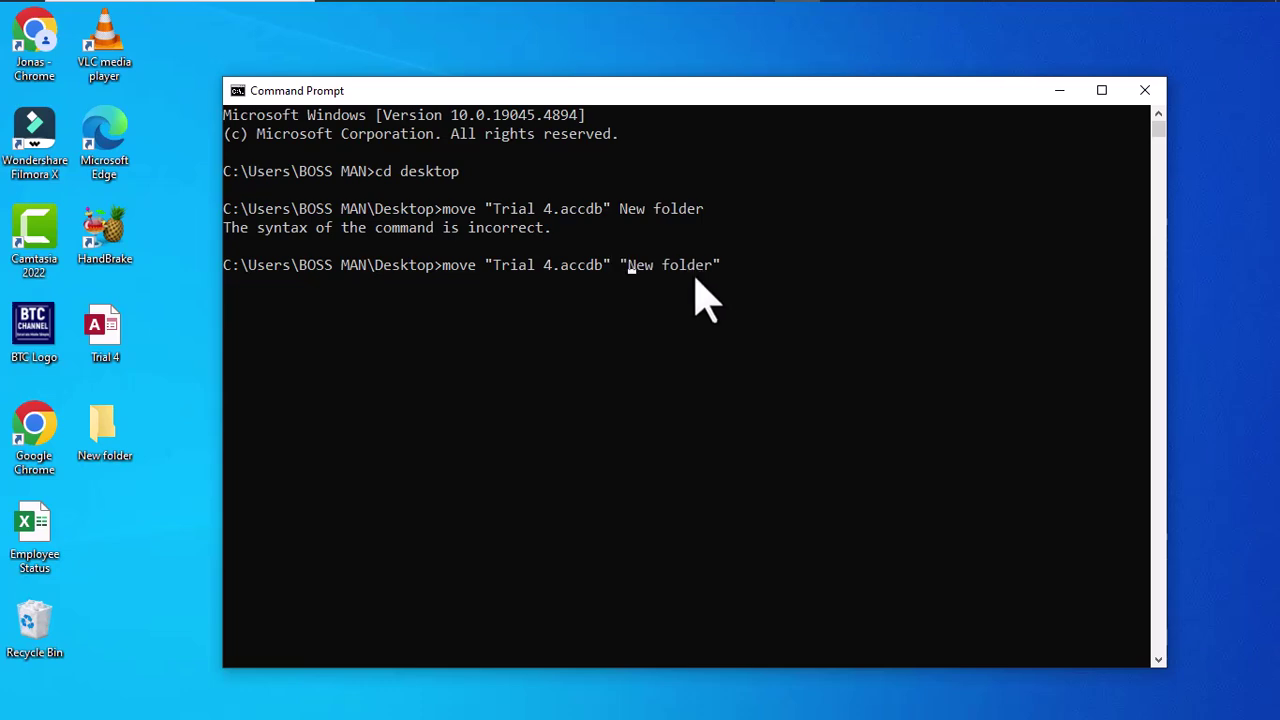
key(Return)
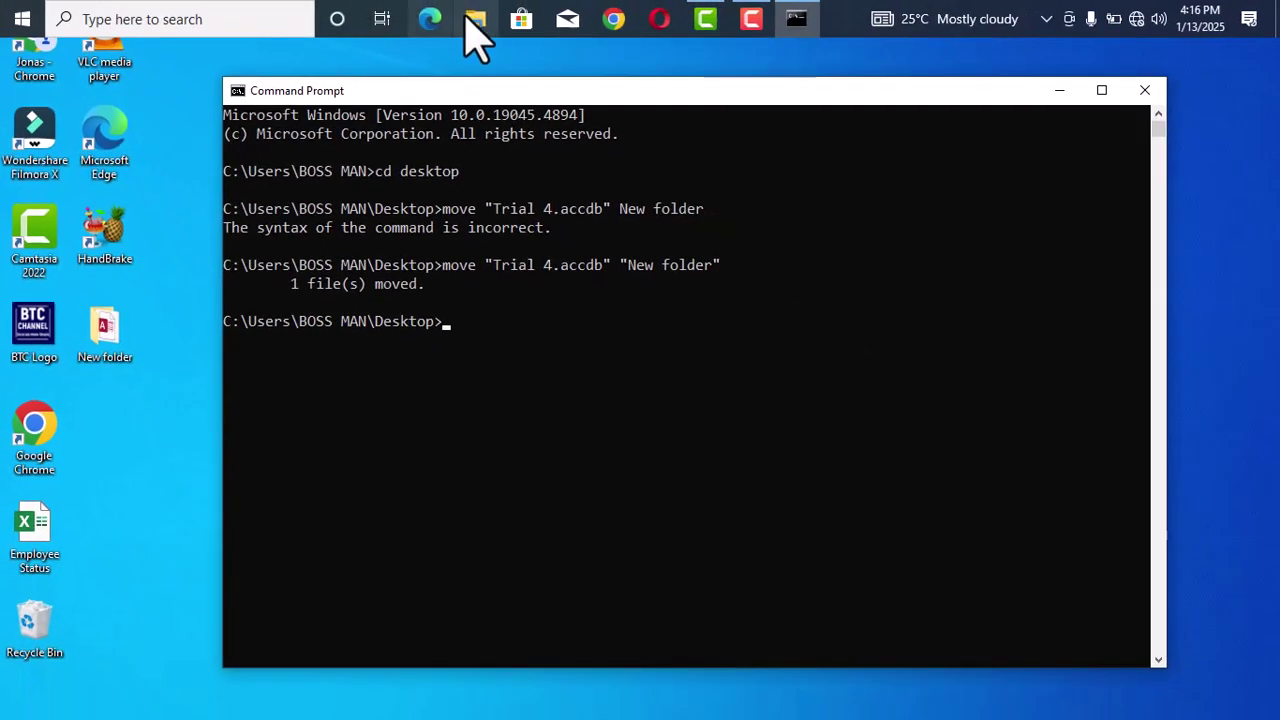
Open the Downloads folder in File Explorer, select its address, and switch back to Command Prompt.
click(475, 22)
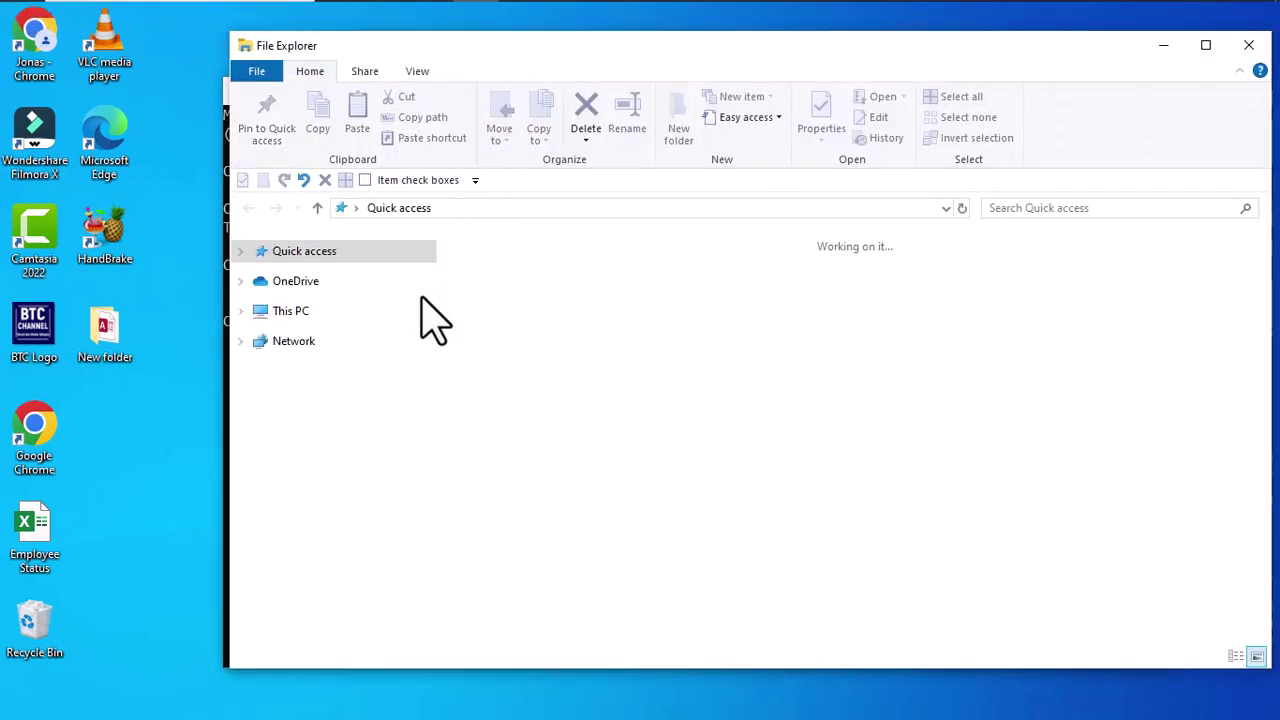
click(318, 298)
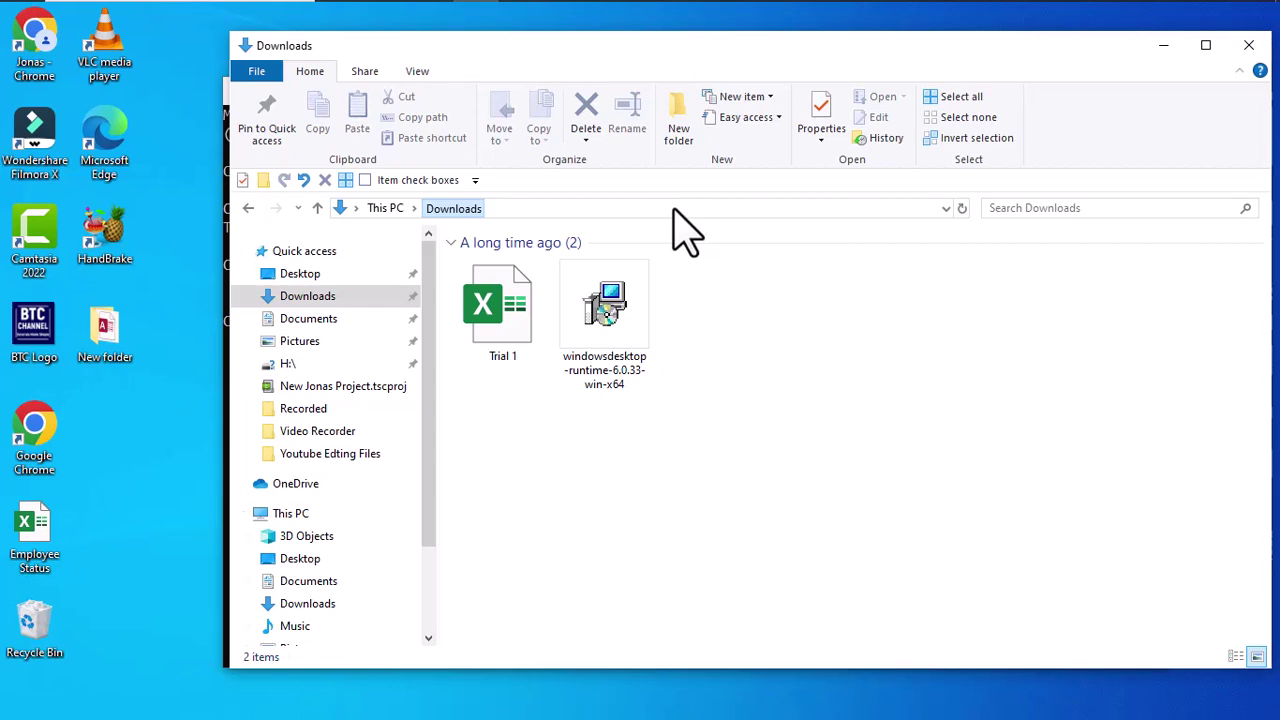
click(672, 208)
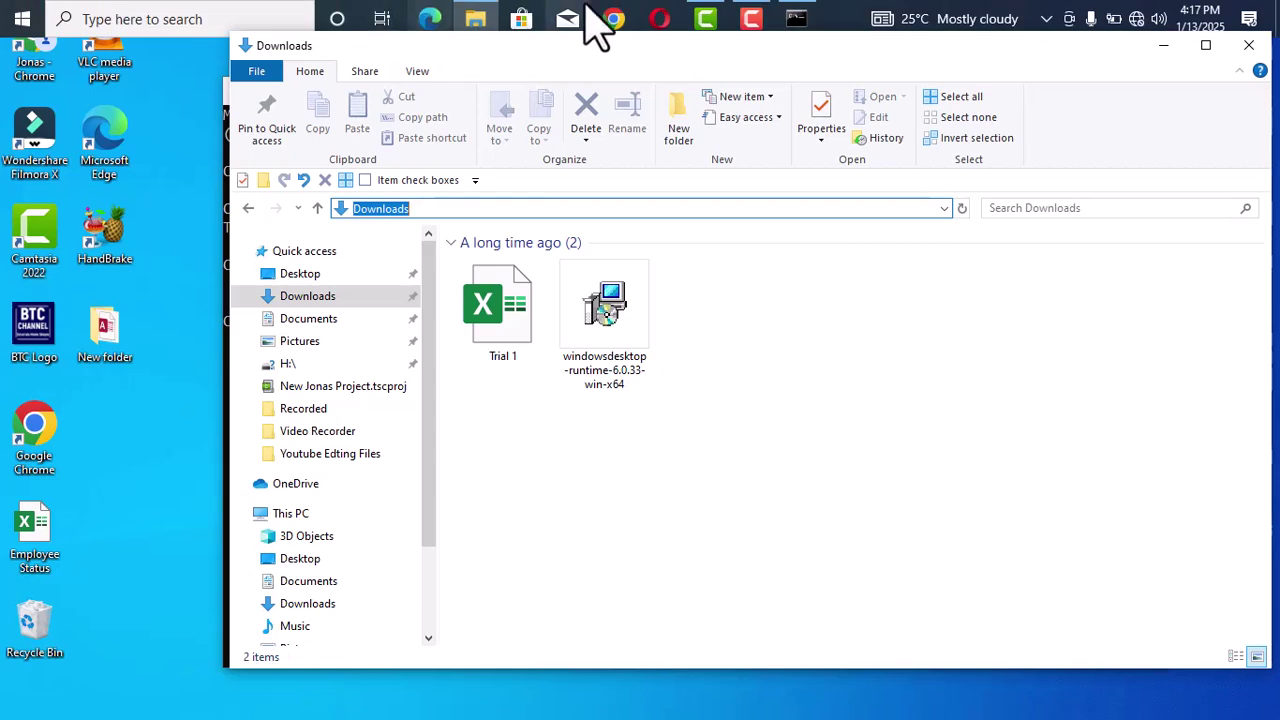
click(796, 18)
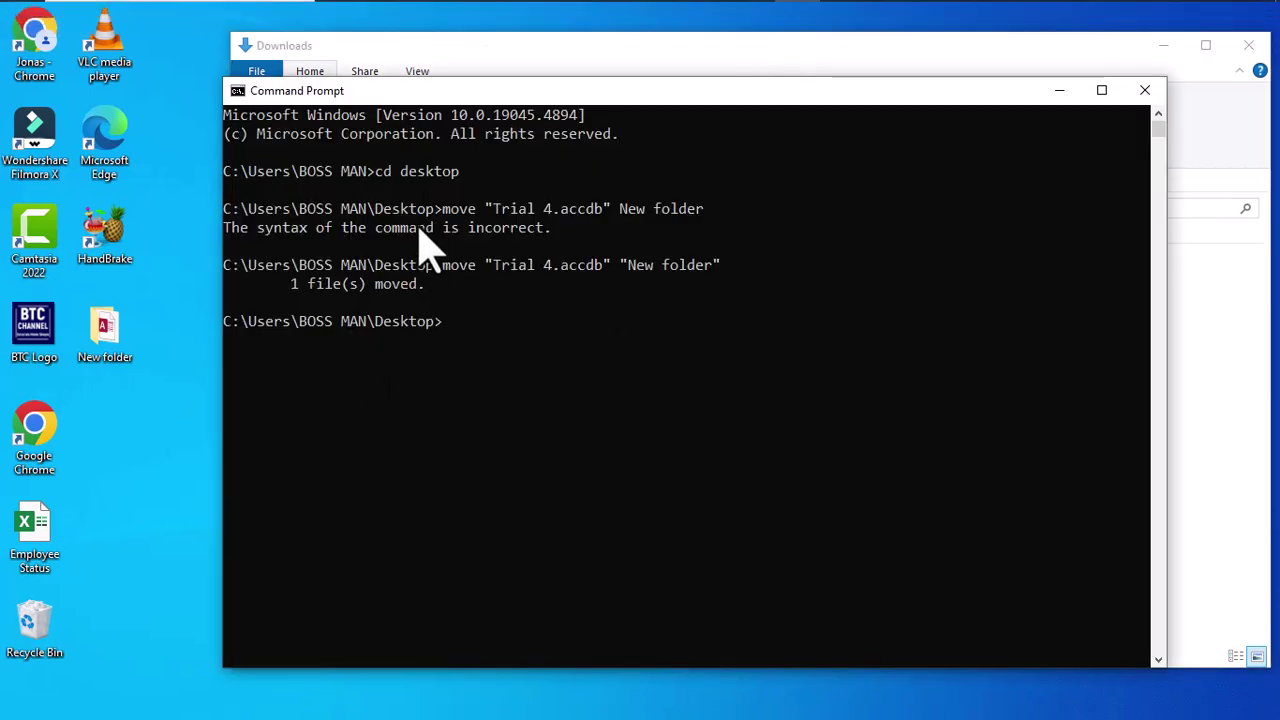